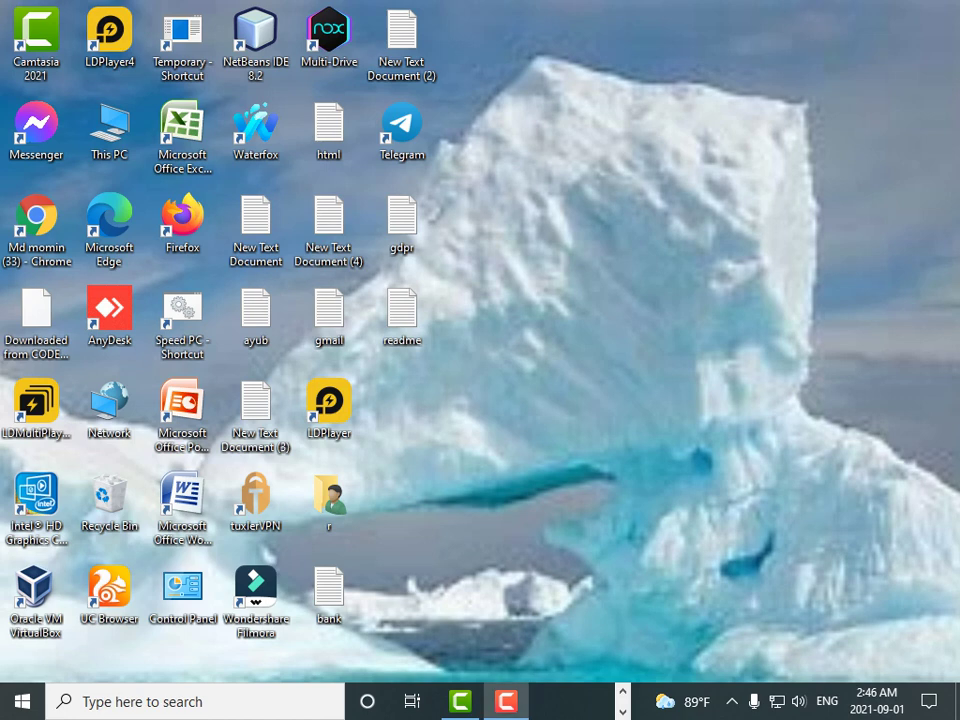
Refresh the Windows desktop repeatedly from its right-click menu.
right_click(690, 254)
click(724, 306)
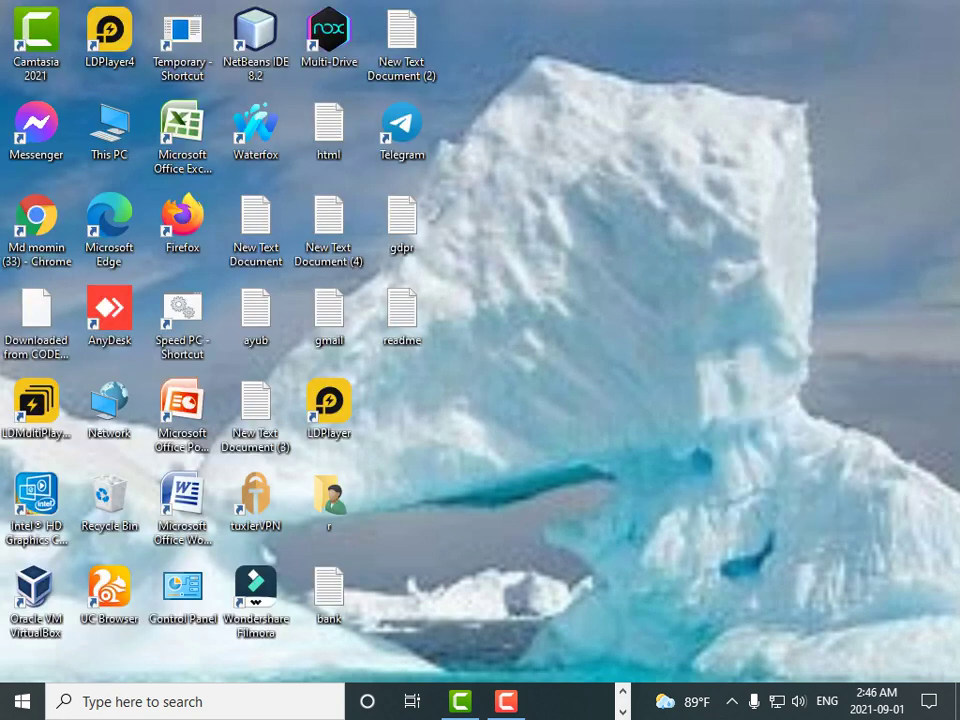
right_click(614, 300)
click(660, 355)
right_click(601, 311)
click(645, 366)
right_click(549, 311)
click(590, 364)
right_click(577, 322)
click(625, 373)
right_click(569, 326)
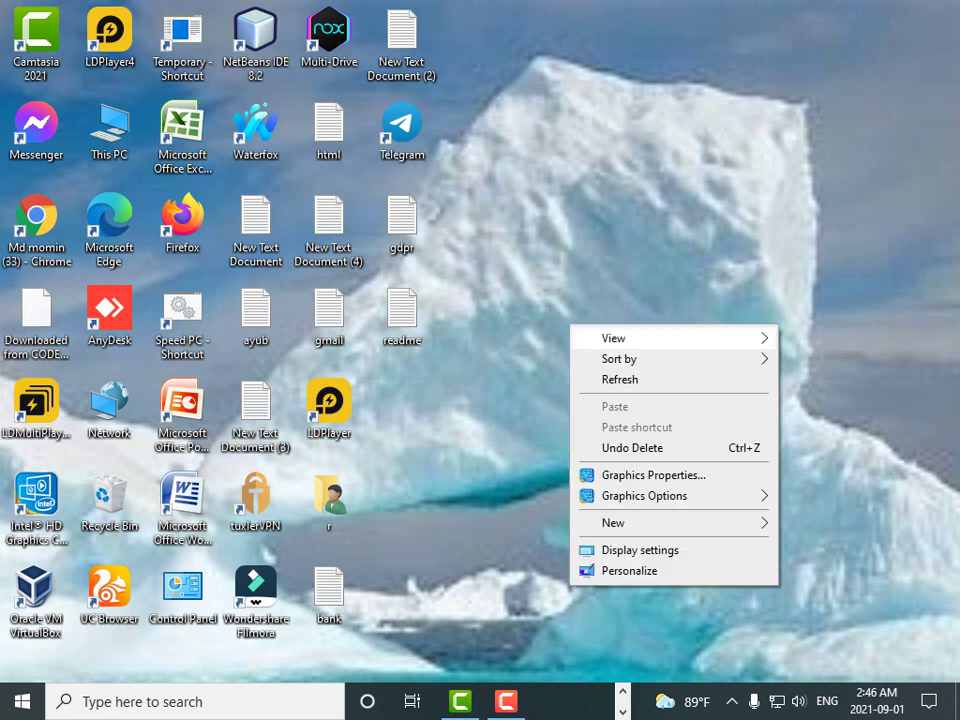
click(610, 377)
right_click(567, 316)
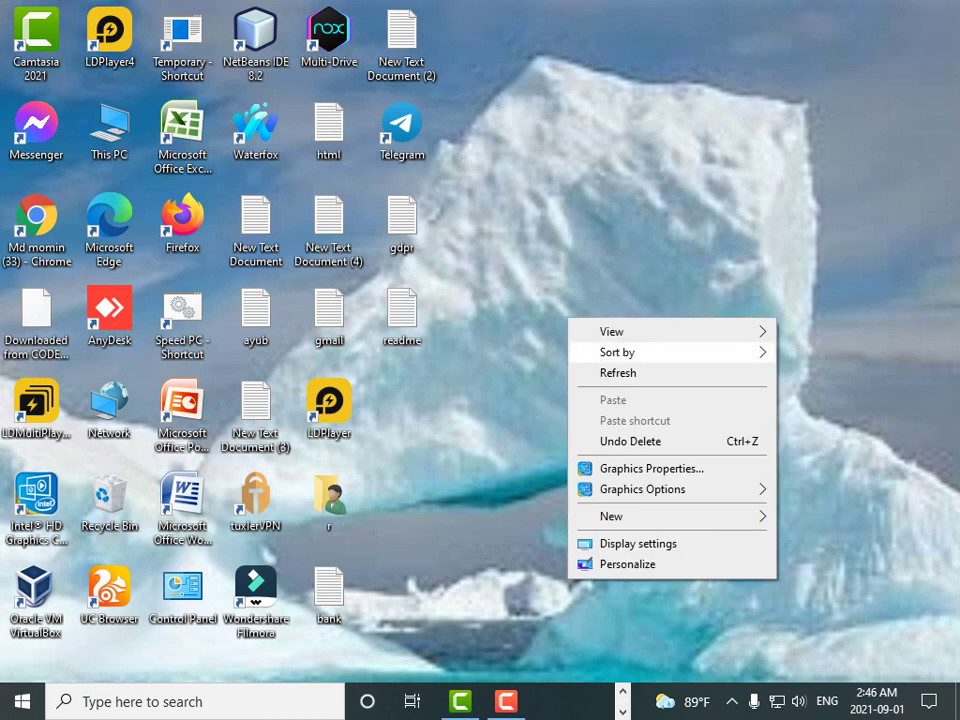
click(605, 371)
right_click(586, 327)
click(620, 384)
right_click(544, 323)
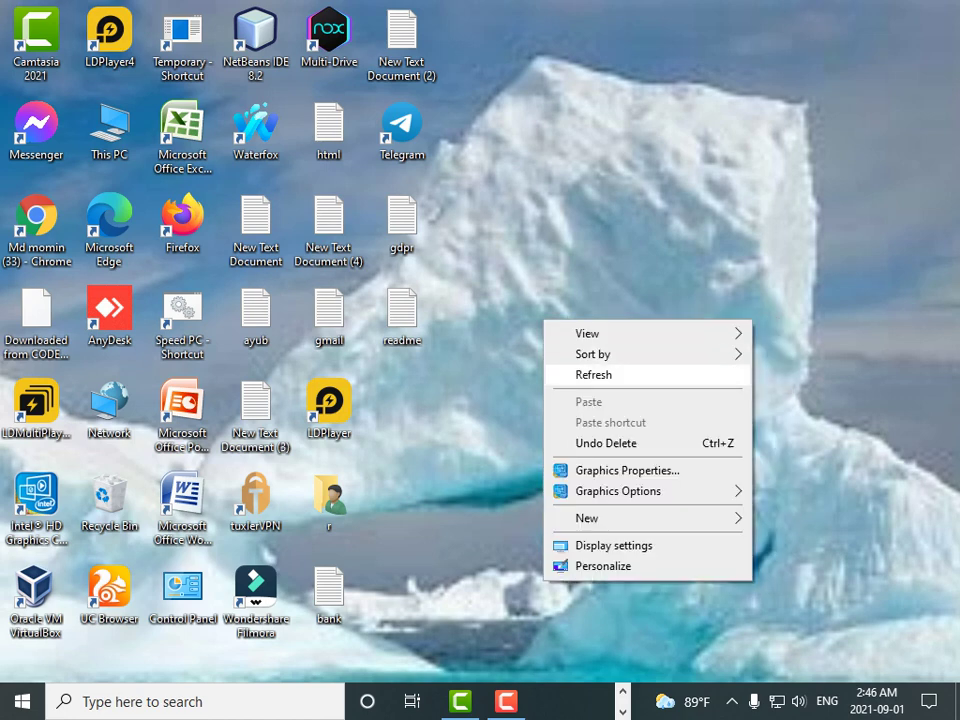
click(600, 374)
right_click(584, 318)
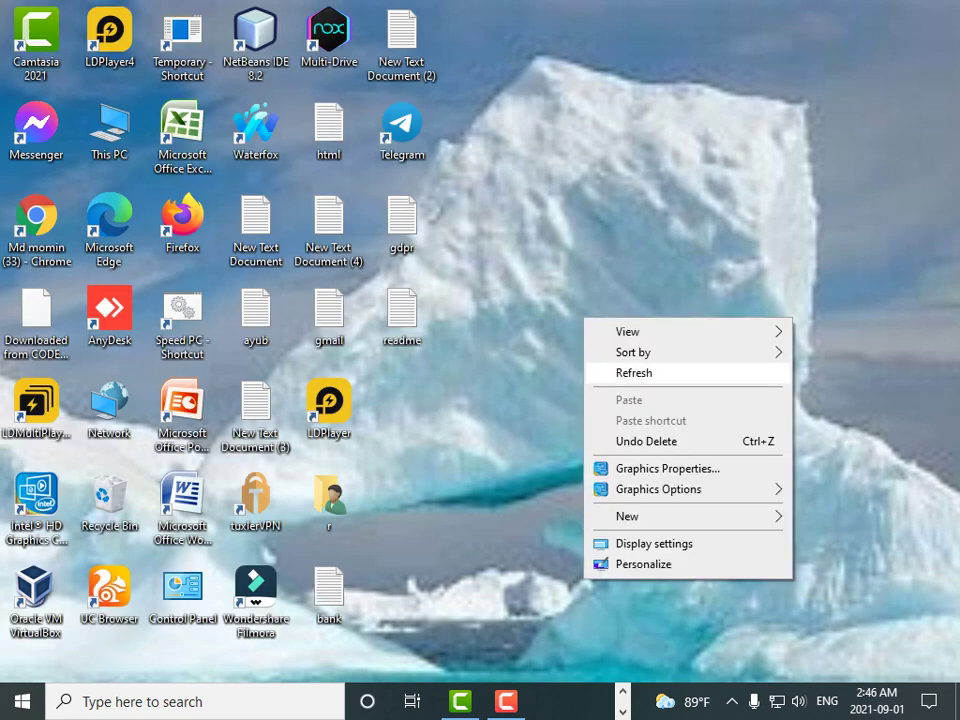
click(620, 373)
right_click(591, 341)
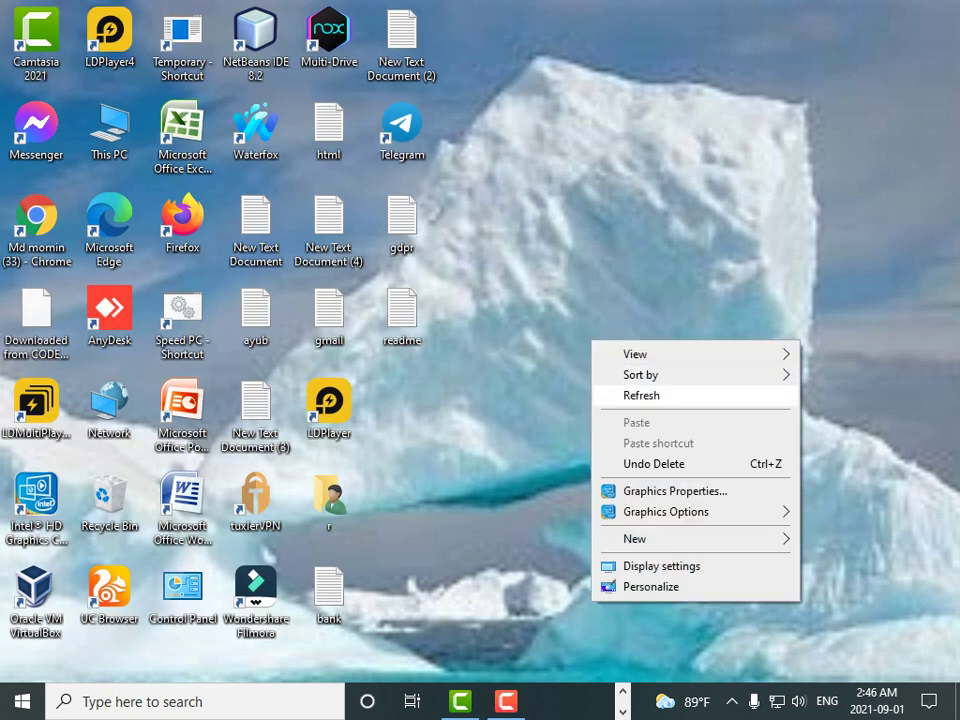
click(620, 395)
right_click(592, 356)
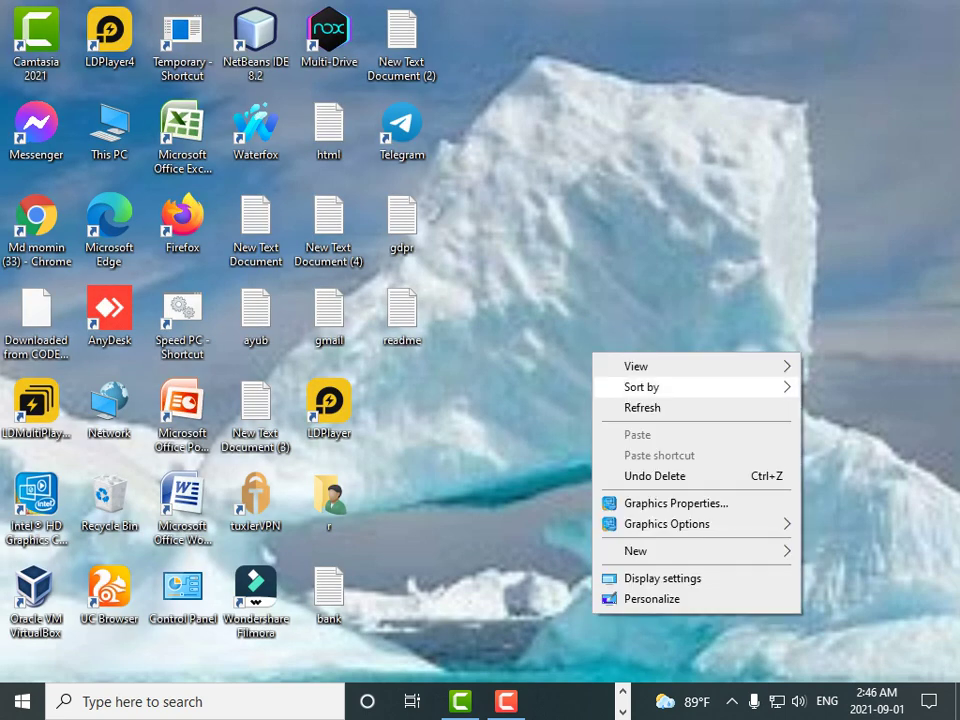
click(630, 407)
right_click(603, 355)
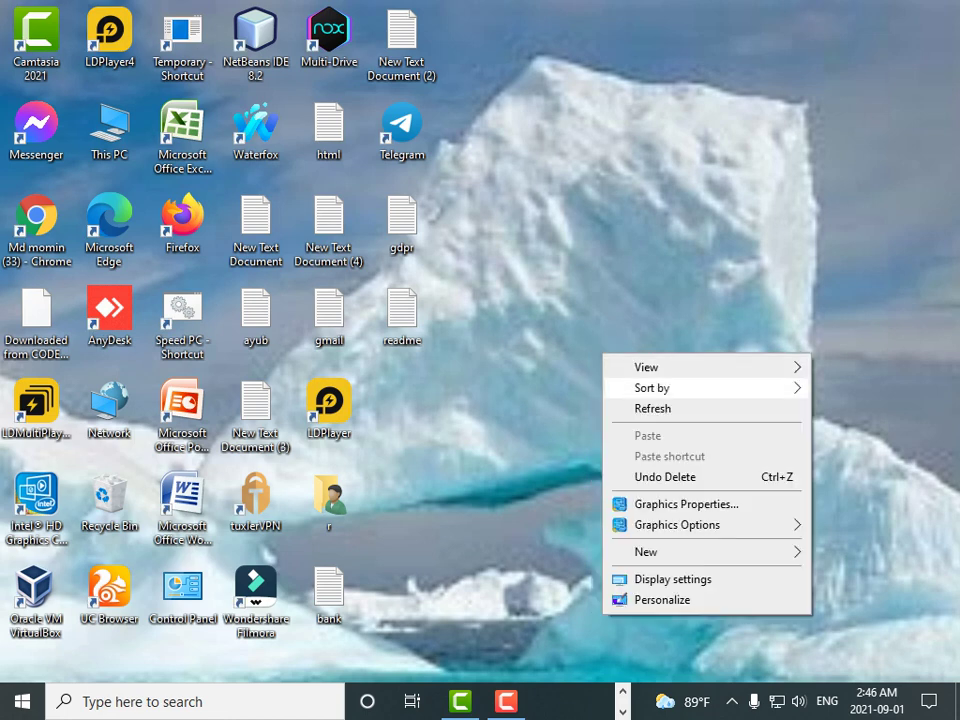
click(650, 408)
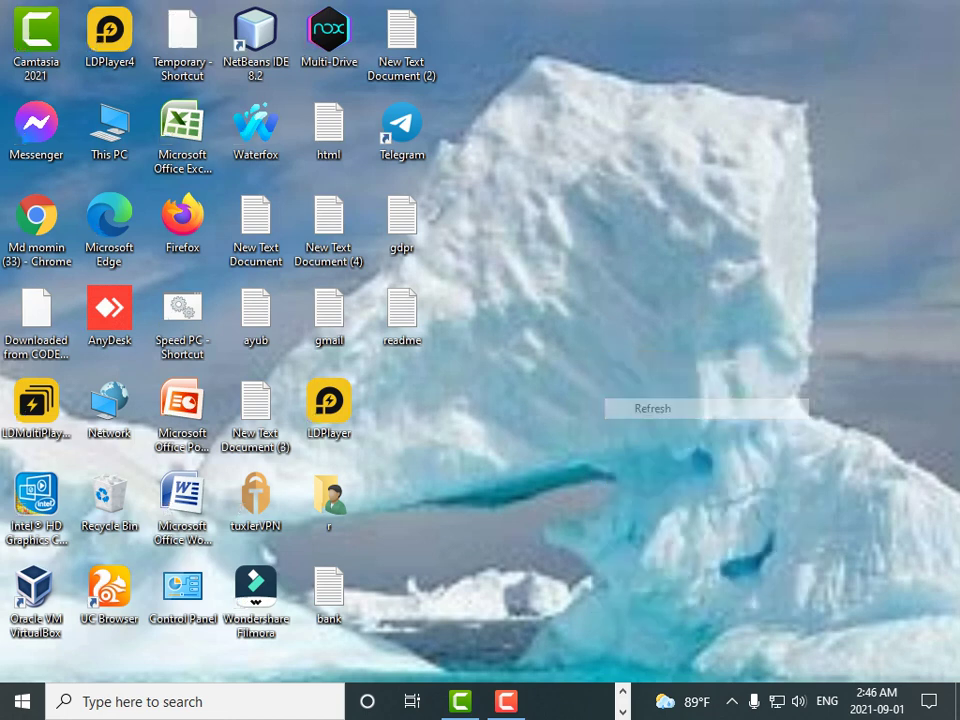
right_click(601, 358)
click(650, 411)
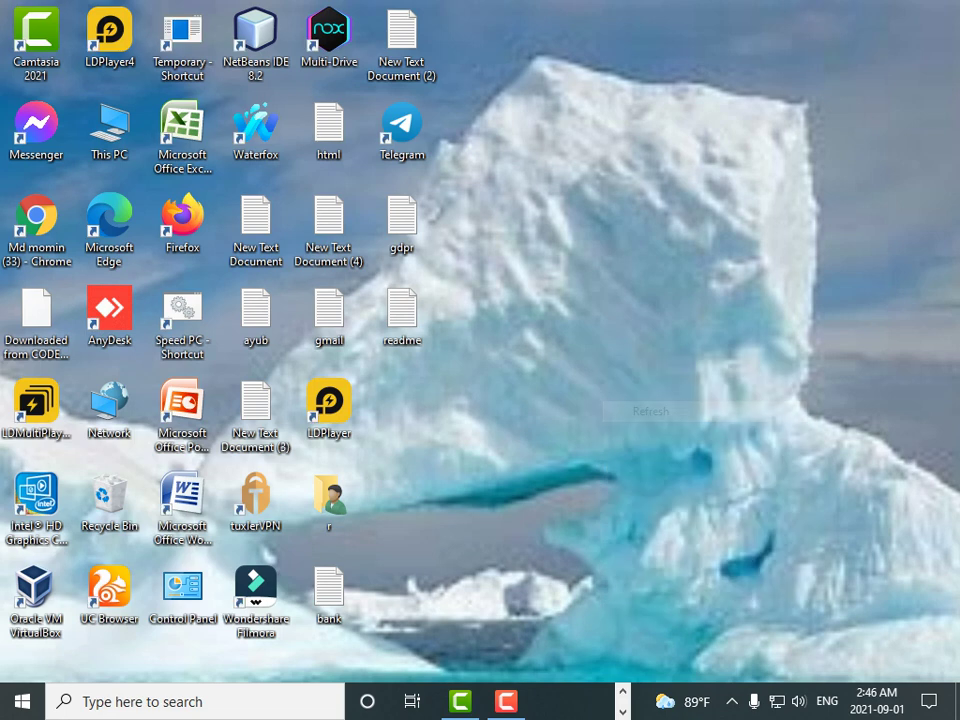
right_click(603, 364)
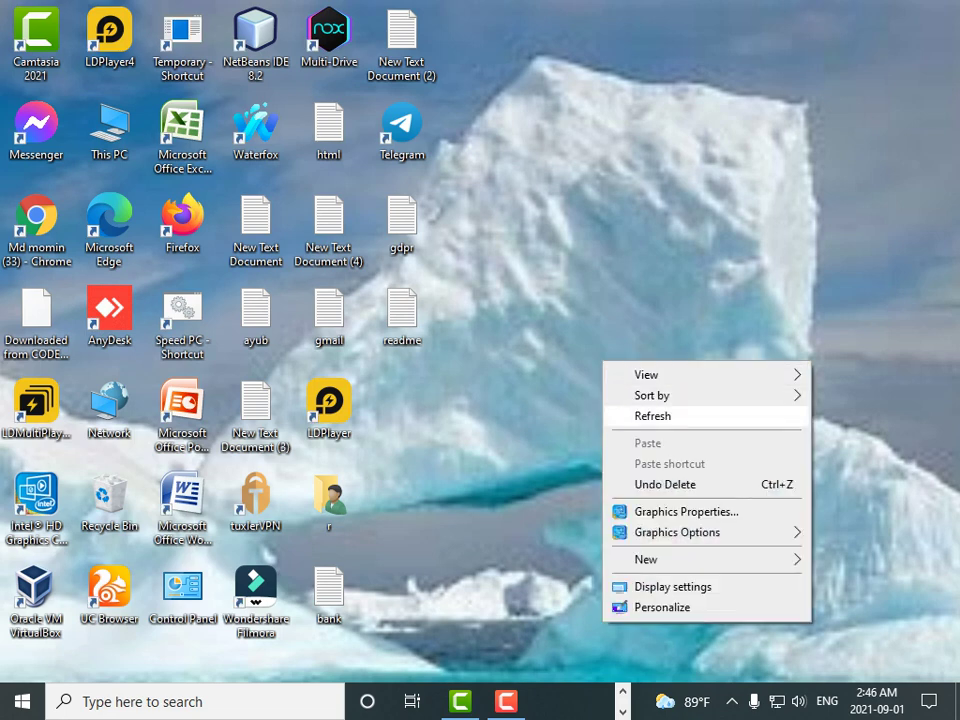
click(652, 415)
right_click(583, 360)
click(622, 410)
right_click(562, 347)
click(605, 403)
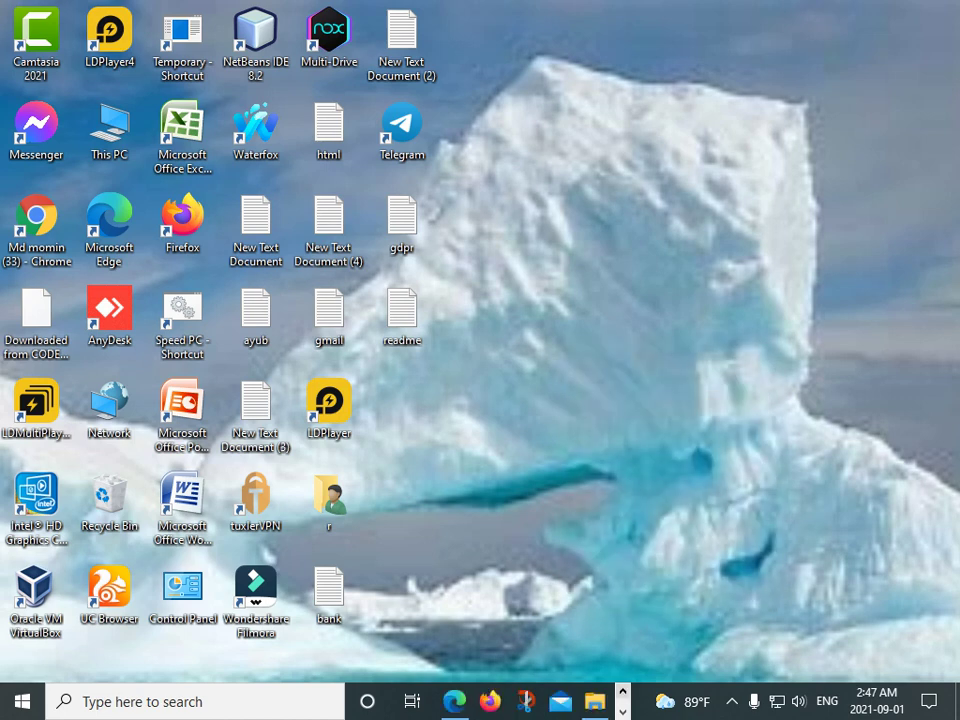
right_click(547, 379)
click(600, 434)
right_click(545, 361)
click(594, 413)
Back in Kodular Creator, create the project 'android' with default theme, SDK and colours.
click(455, 702)
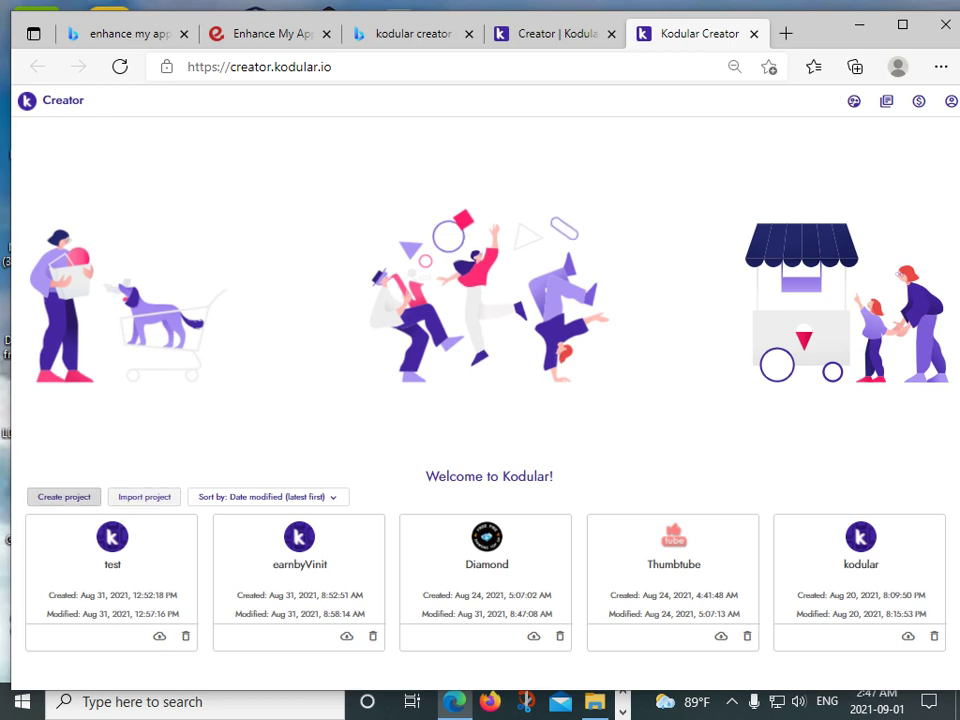
click(64, 496)
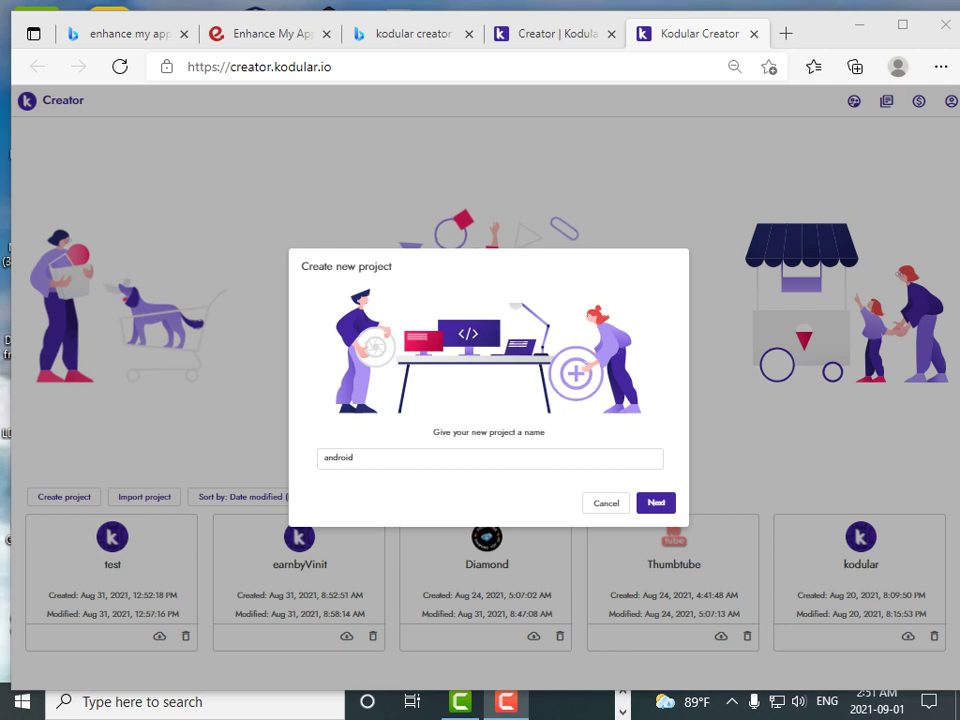
key(Return)
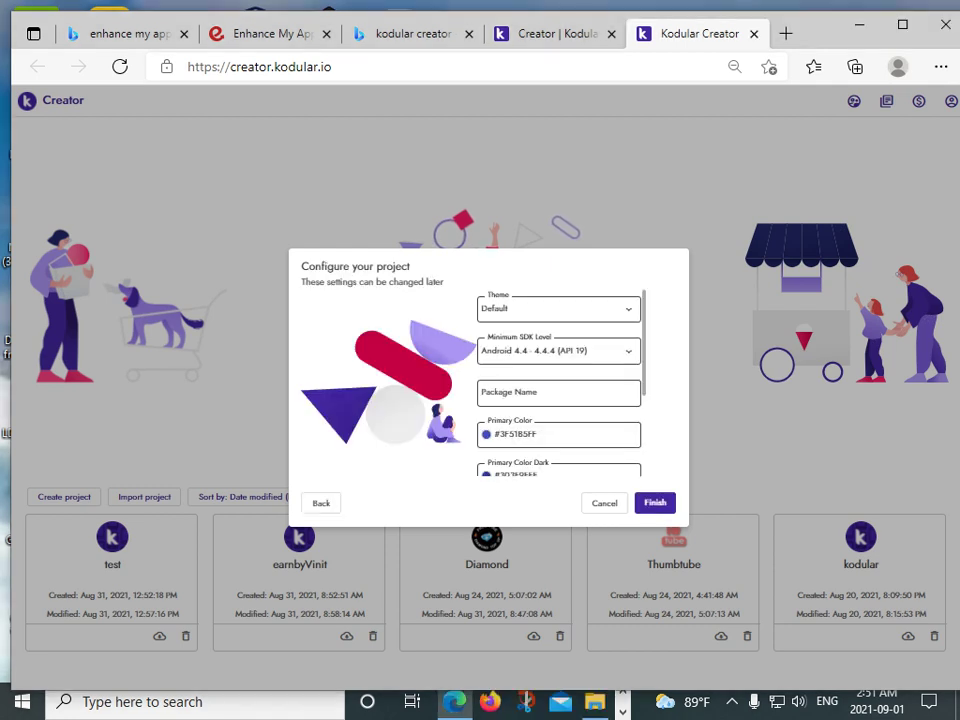
scroll(560, 380, down, 3)
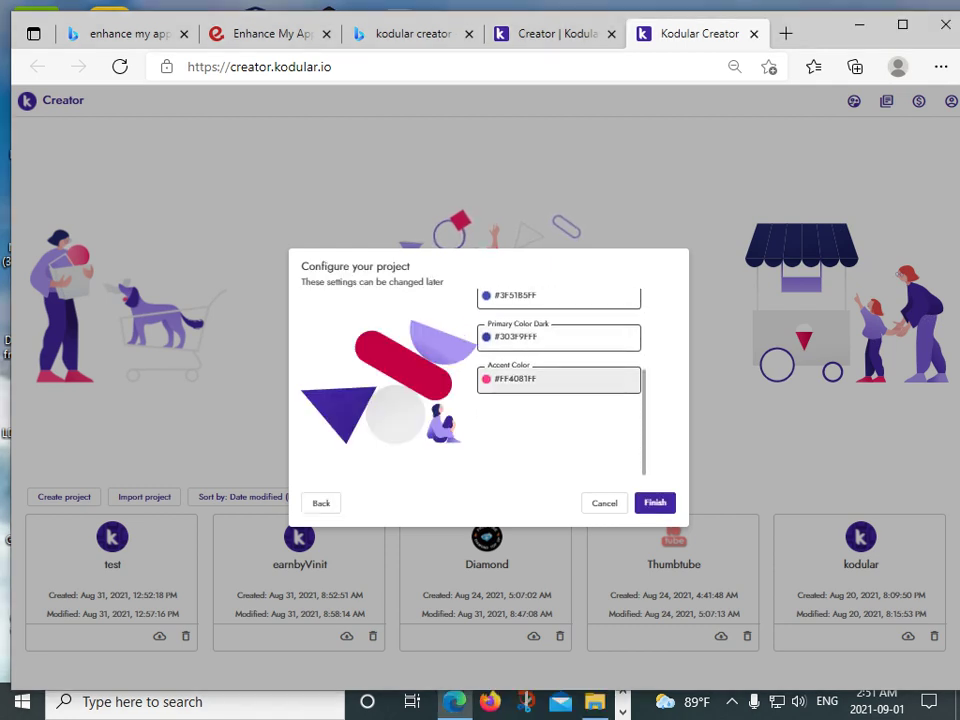
scroll(560, 380, up, 3)
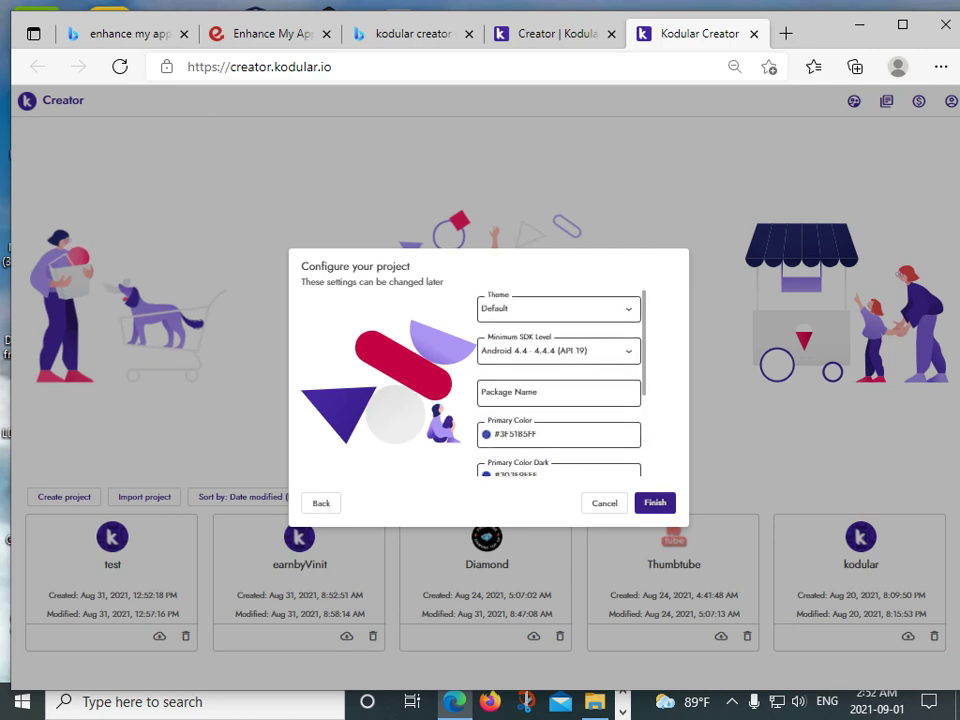
key(Return)
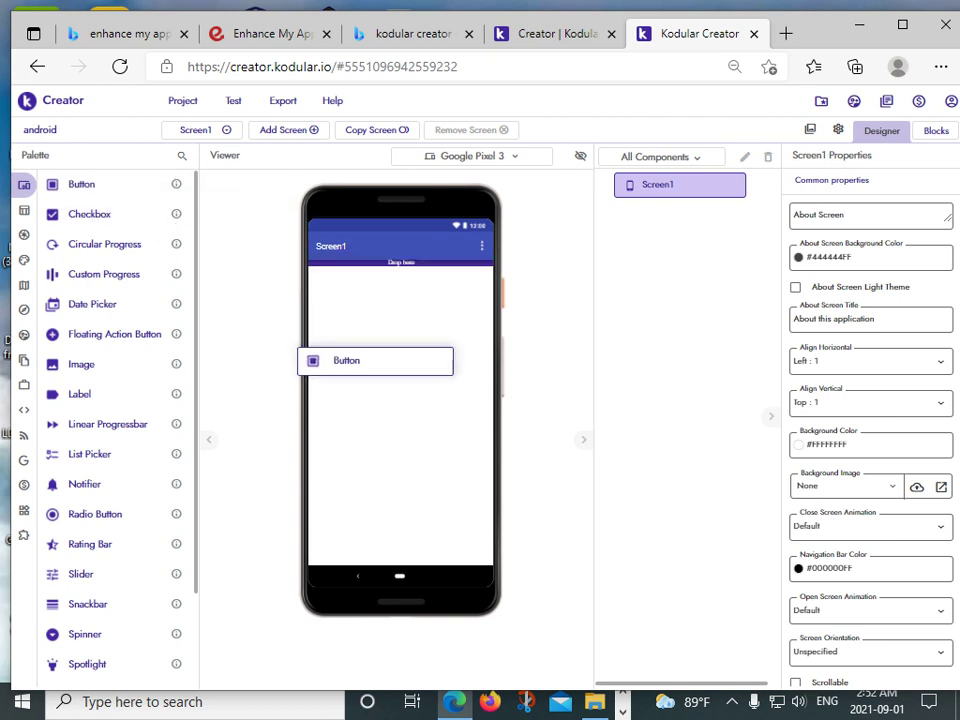
Place Button1 on Screen1, set Align Horizontal to Center : 3 and Align Vertical to Center : 2.
drag(81, 184, 335, 390)
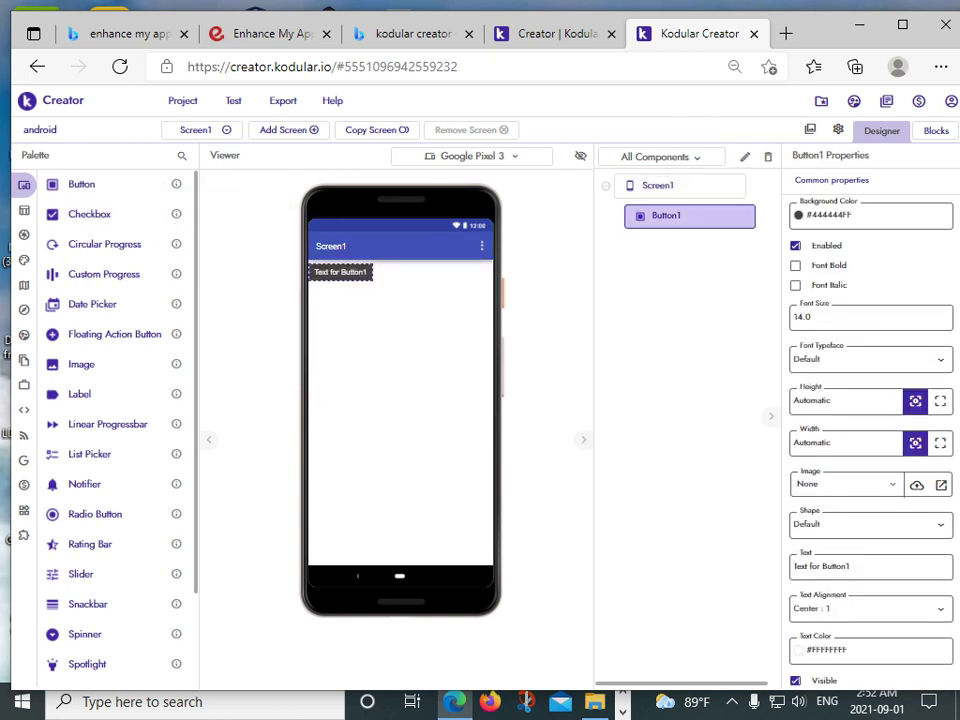
click(670, 185)
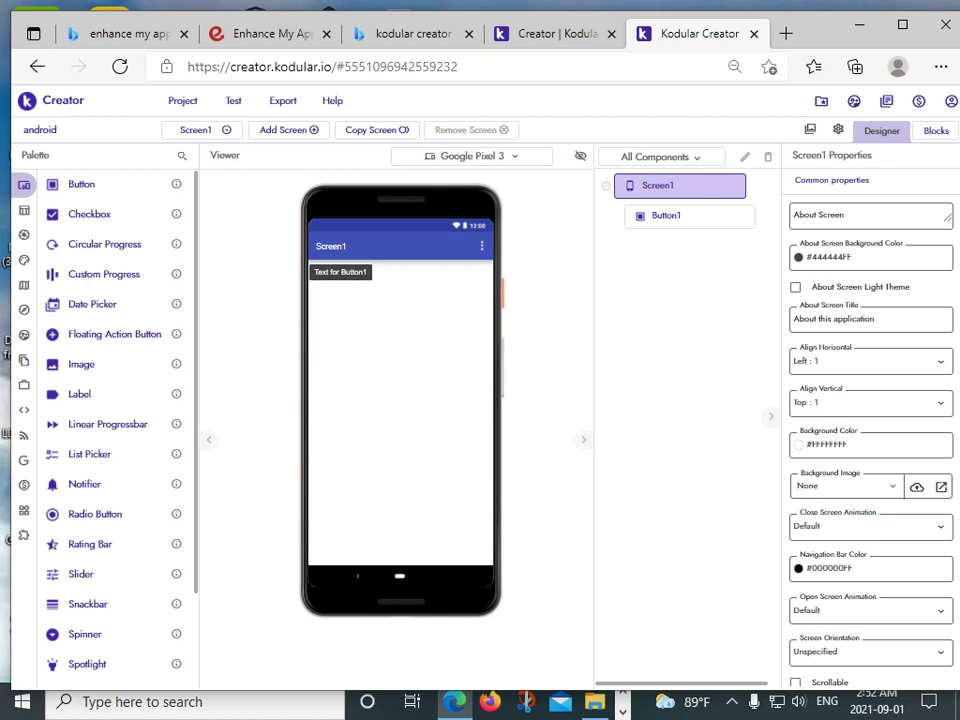
click(870, 361)
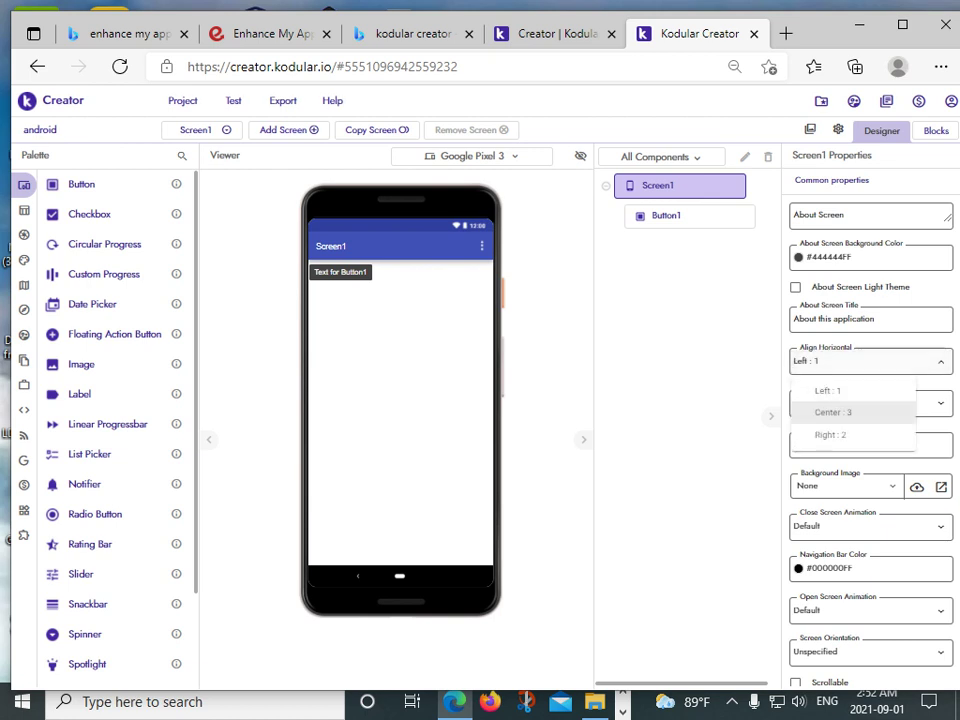
click(833, 412)
click(870, 402)
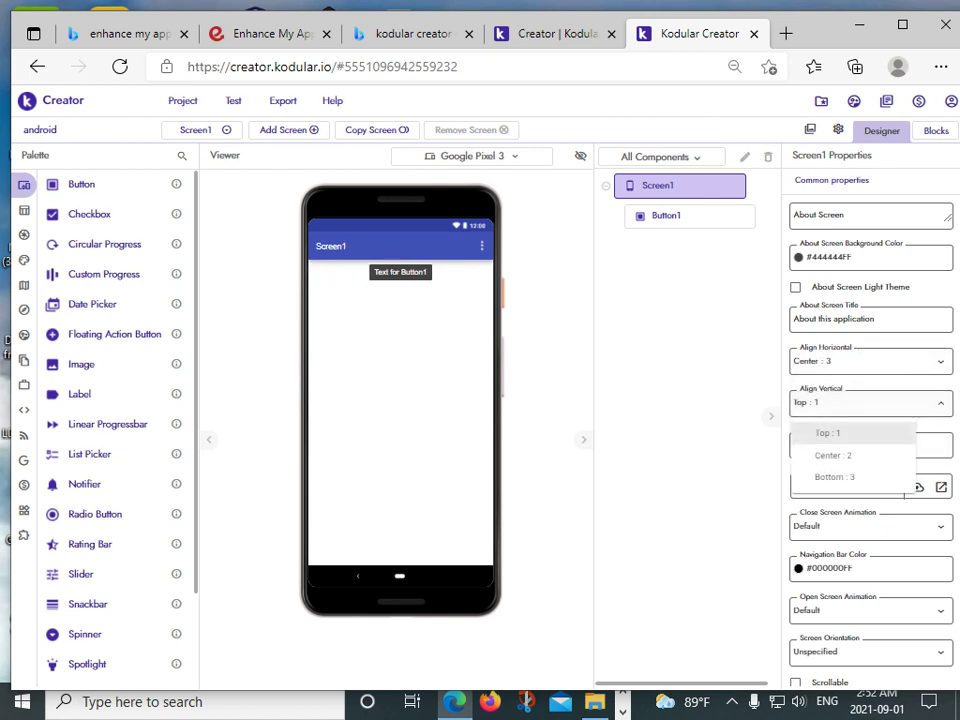
click(833, 455)
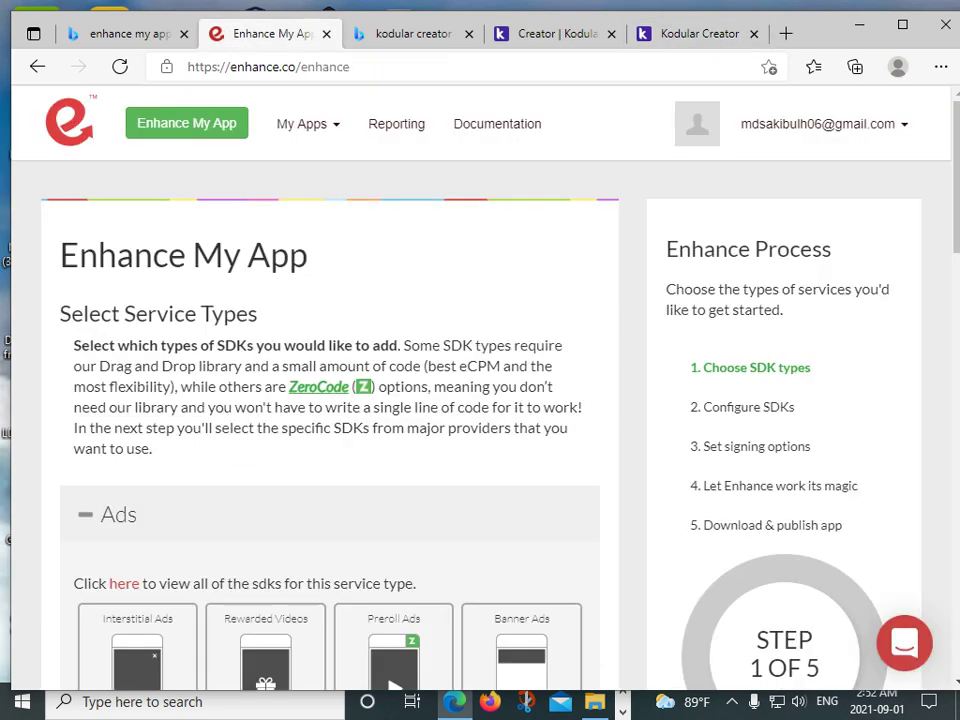
click(245, 33)
Select the Interstitial Ads card in Enhance's Ads section and scroll down to the platform list.
scroll(330, 400, down, 3)
scroll(330, 400, up, 3)
scroll(330, 400, down, 3)
scroll(330, 400, up, 3)
scroll(330, 400, down, 3)
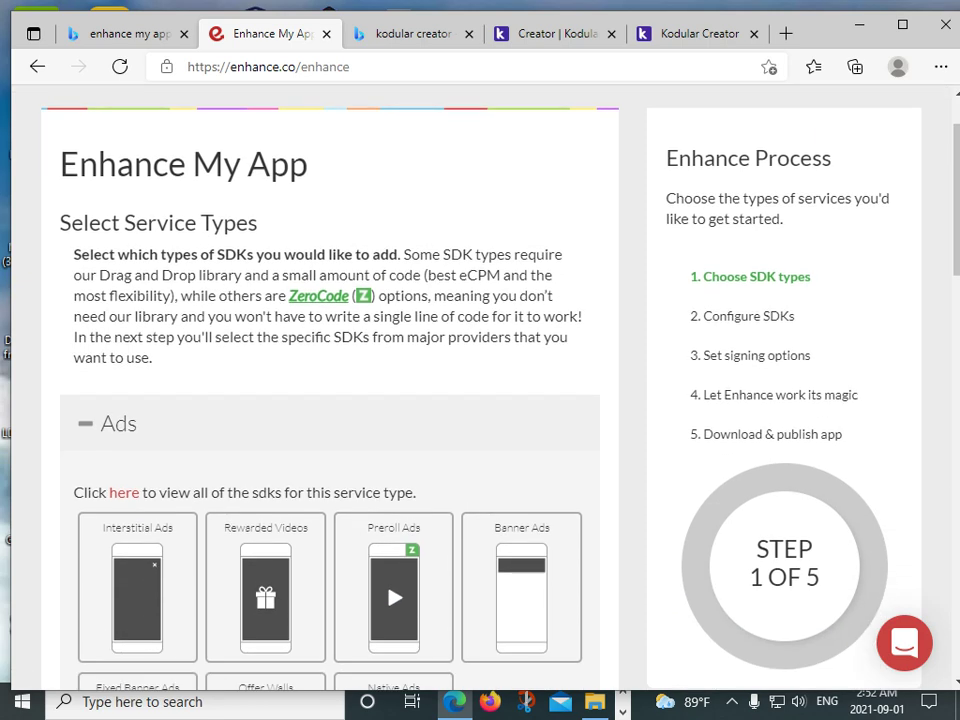
scroll(330, 400, up, 3)
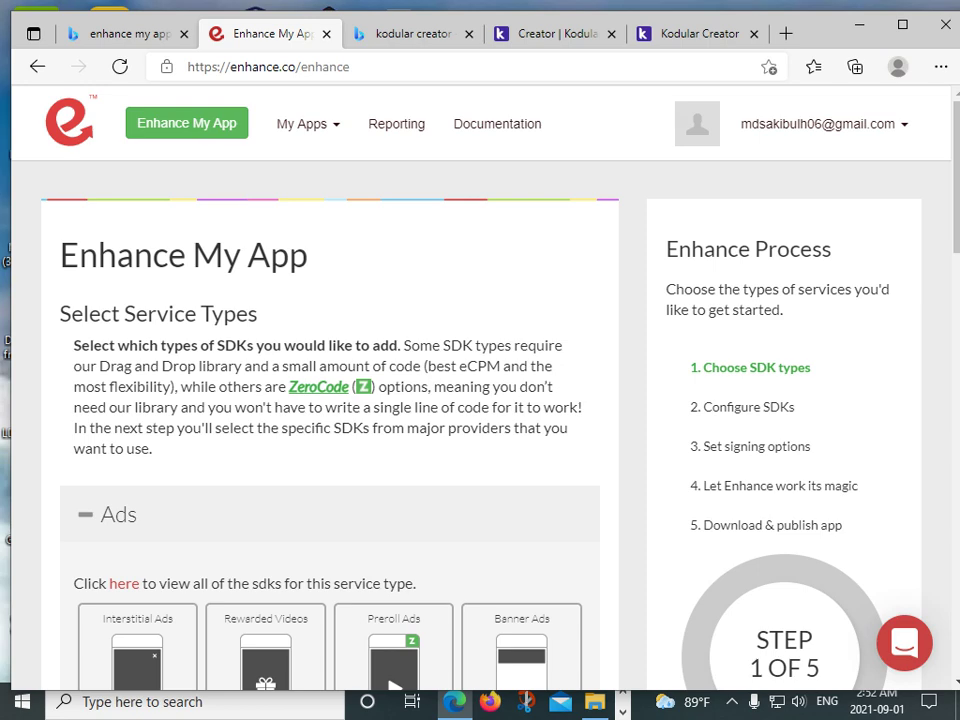
scroll(330, 400, down, 3)
scroll(330, 400, down, 3)
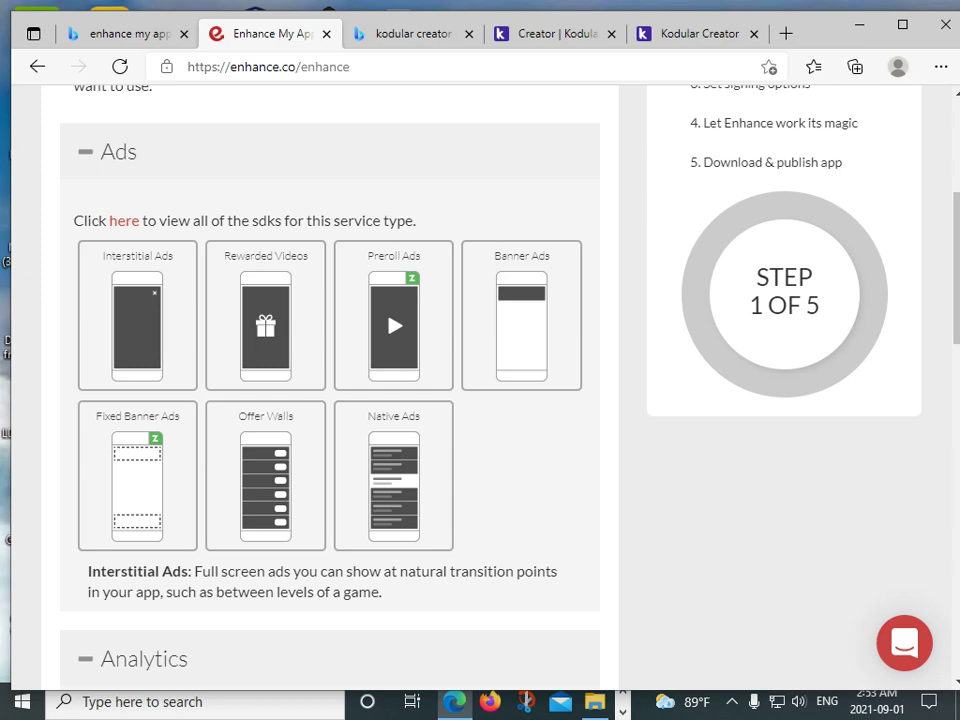
click(137, 315)
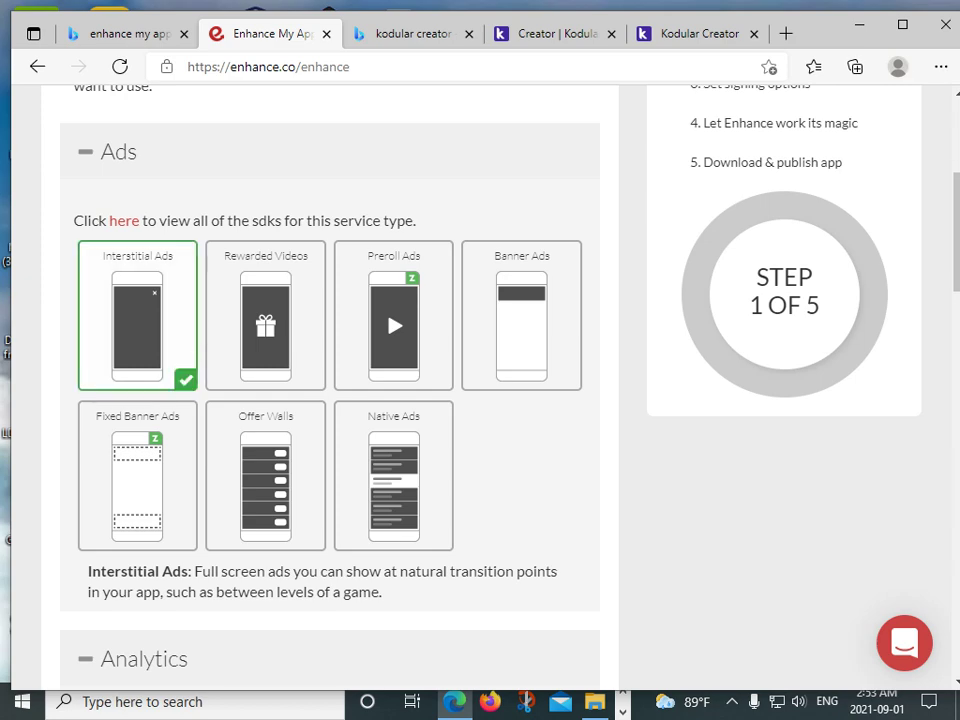
scroll(330, 400, down, 3)
scroll(330, 400, down, 1)
scroll(330, 400, down, 2)
scroll(330, 400, down, 2)
scroll(330, 400, down, 3)
scroll(330, 400, down, 3)
scroll(330, 400, down, 3)
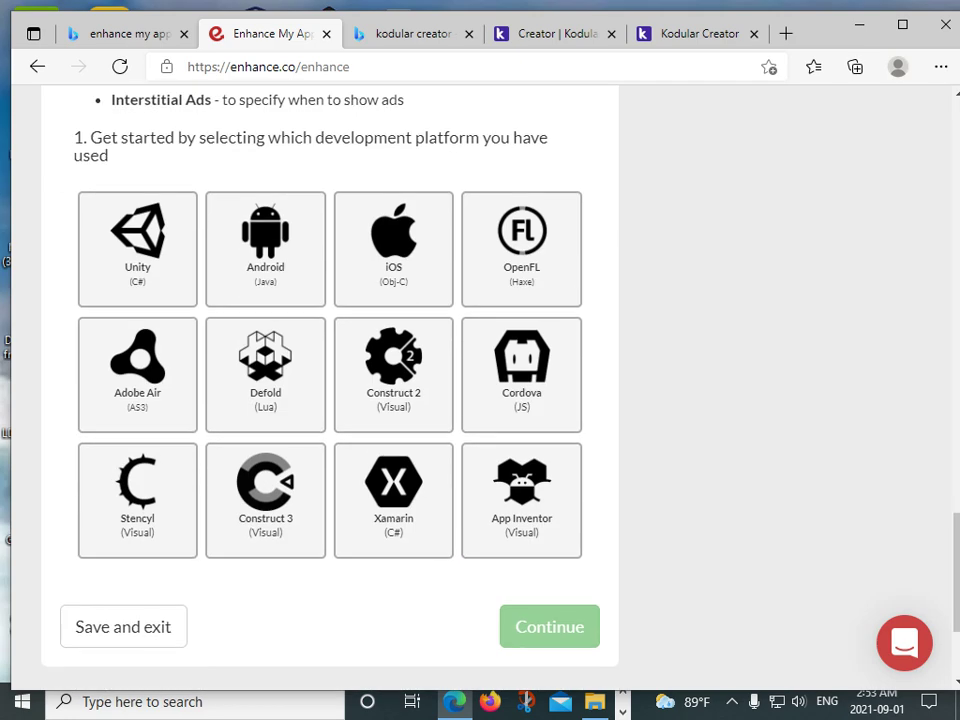
Choose App Inventor as the platform and download its drag-and-drop library, enhance-appinventor (2).zip.
click(521, 490)
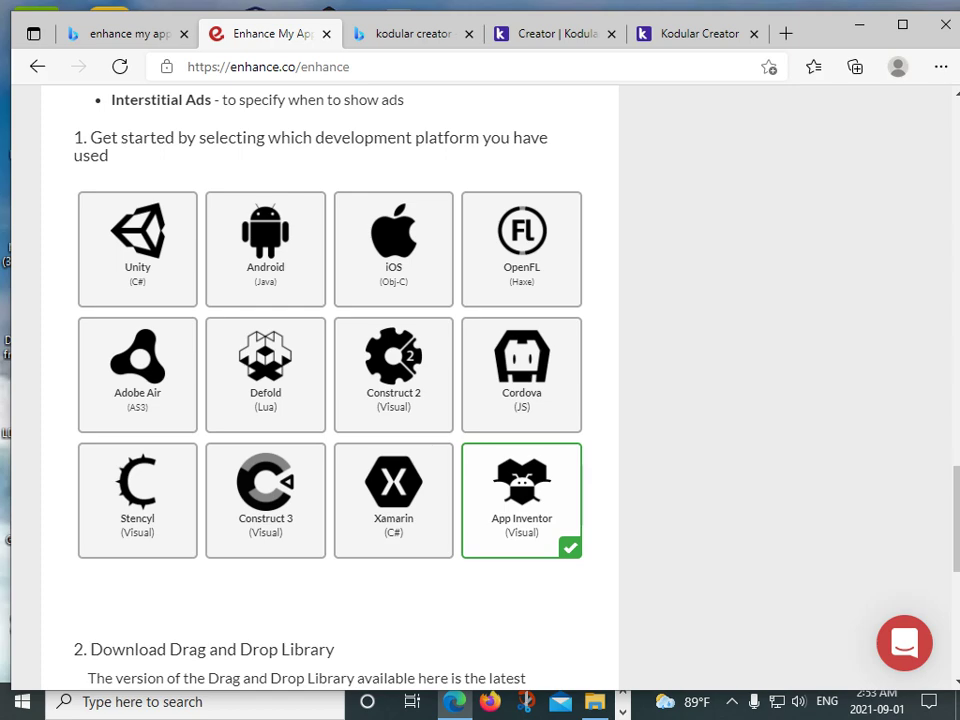
scroll(330, 400, down, 3)
scroll(330, 400, down, 1)
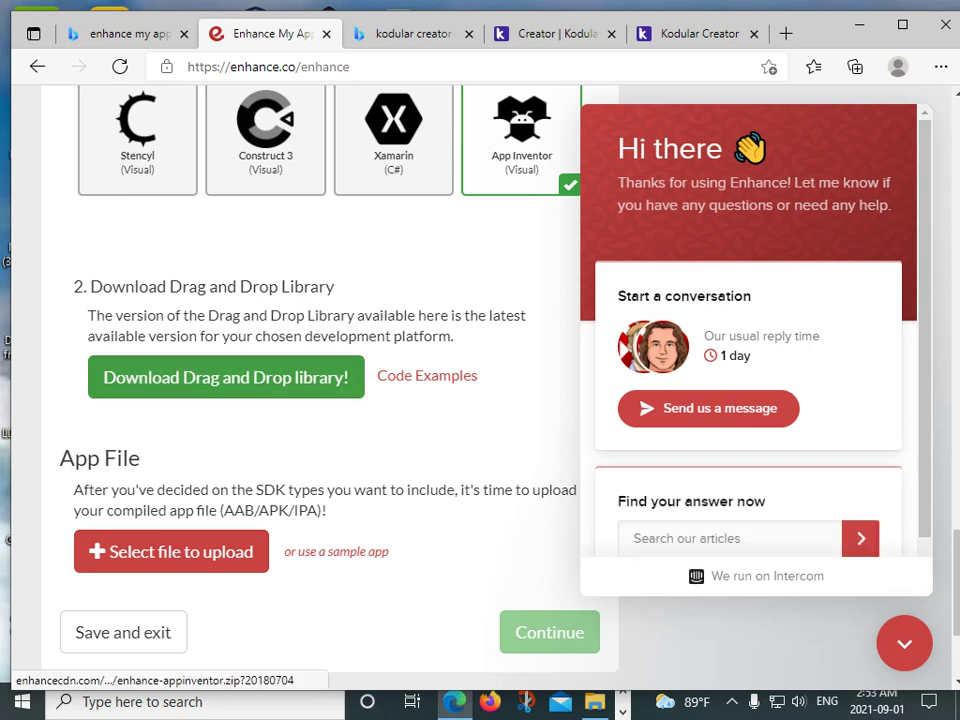
click(225, 377)
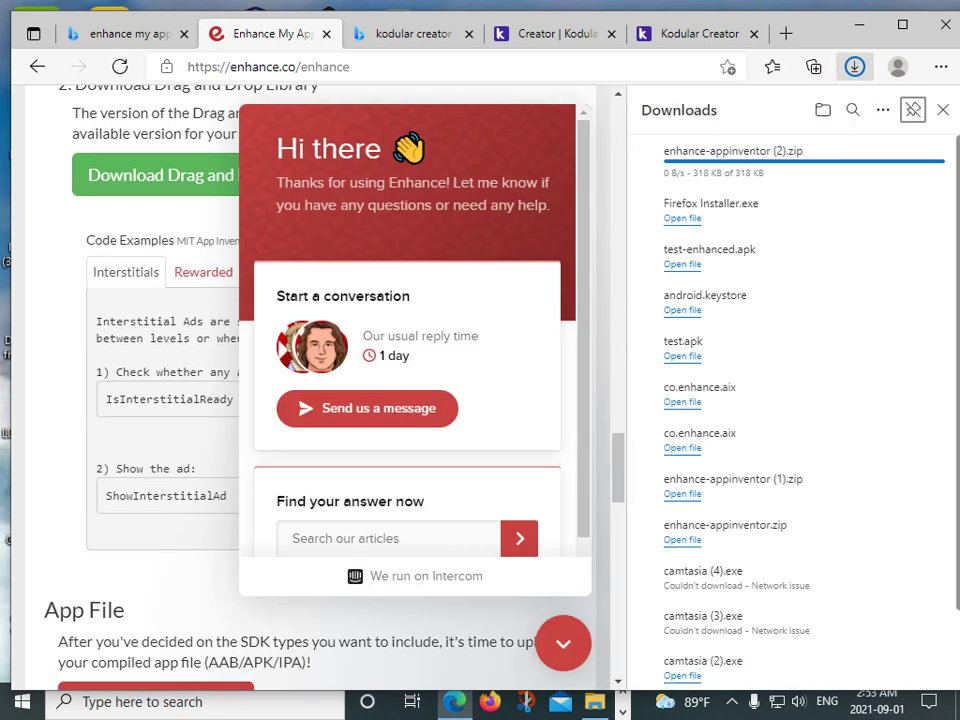
scroll(300, 400, up, 4)
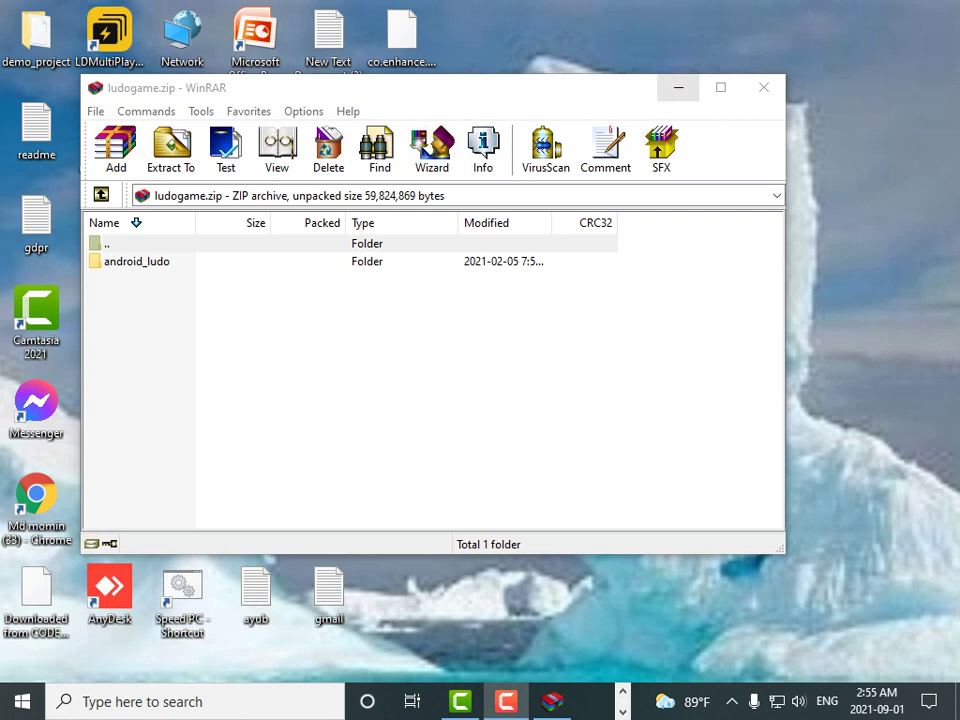
Hide the WinRAR ludogame.zip window with Super+D.
key(super+d)
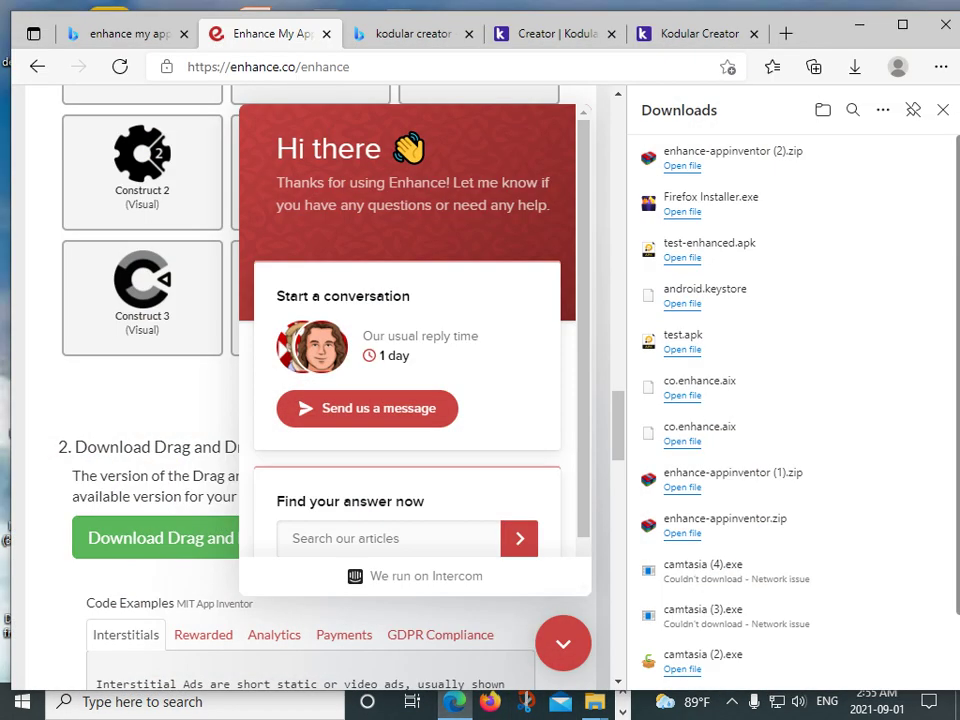
Import the extension file co.enhance (1).aix from the Extension palette, adding EnhanceConnector.
key(ctrl+5)
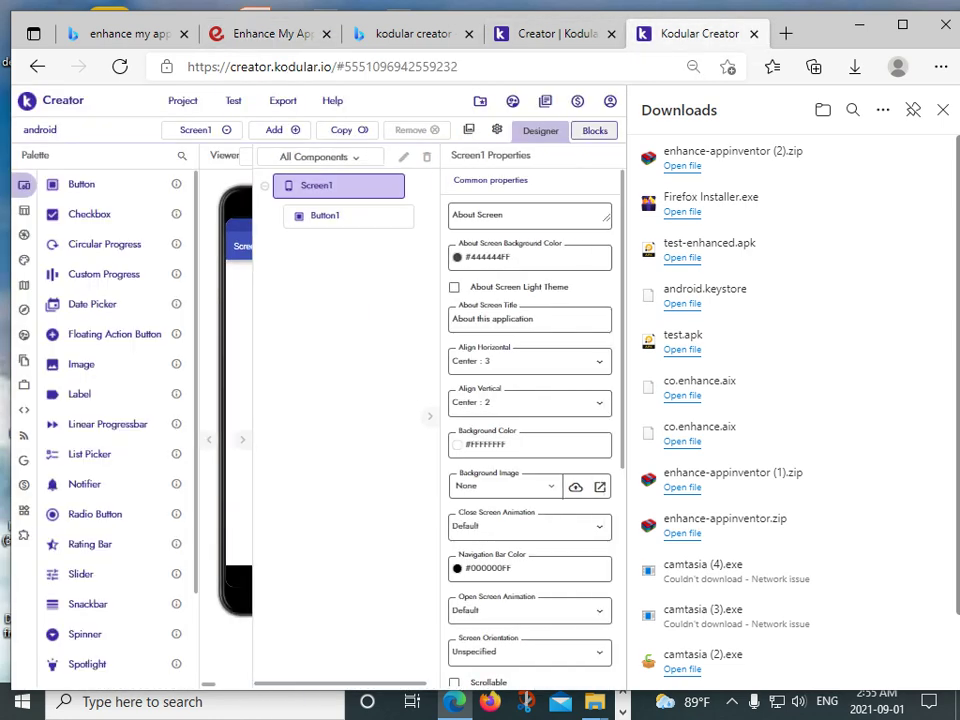
scroll(110, 420, down, 3)
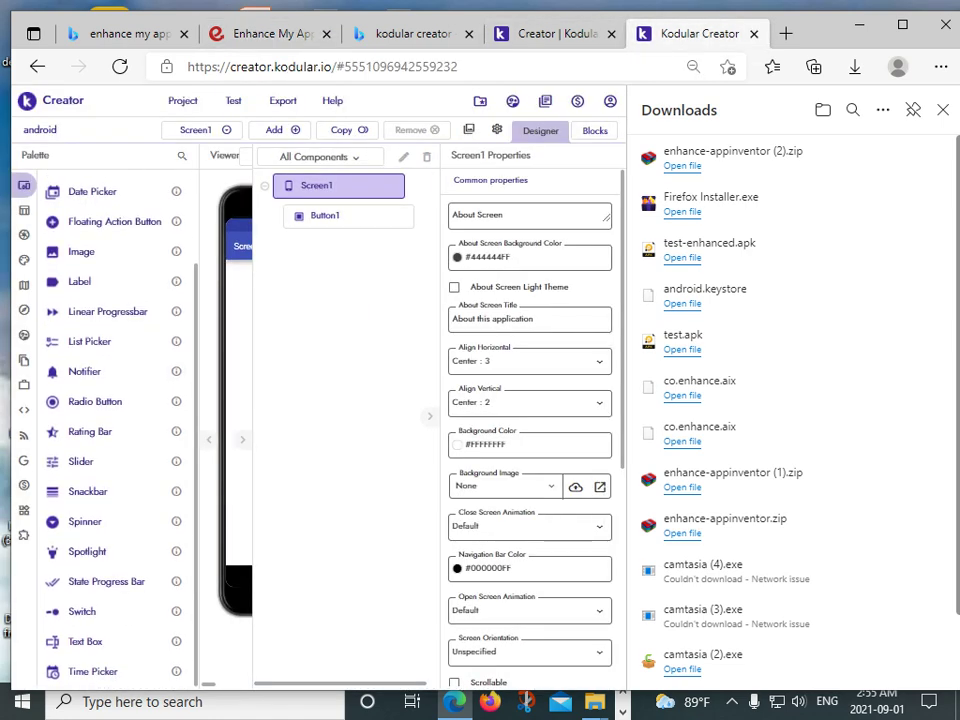
click(55, 534)
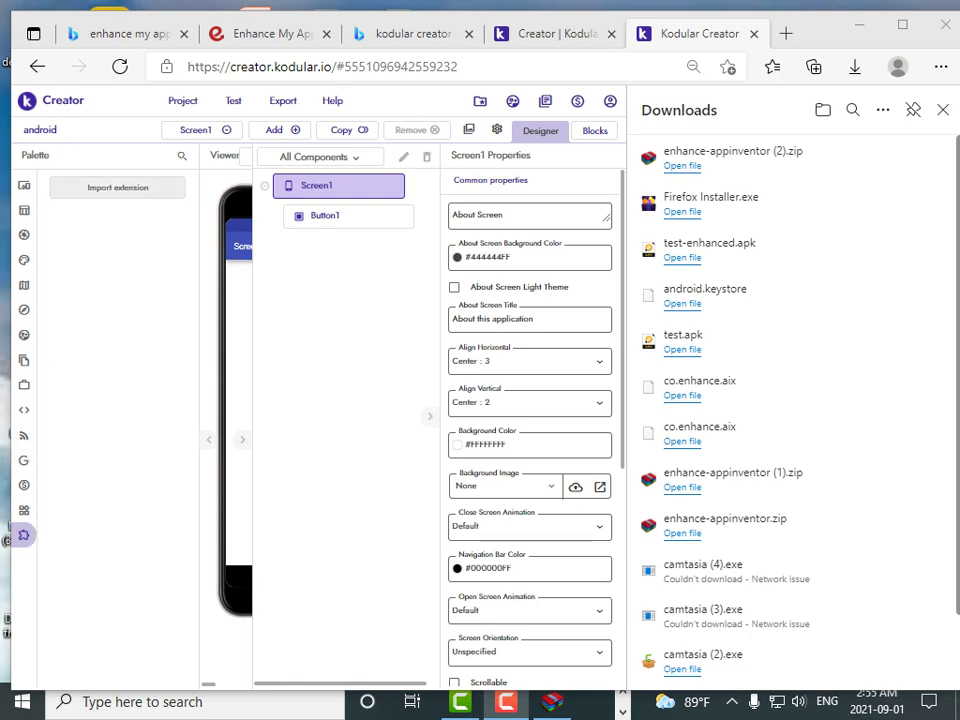
click(117, 187)
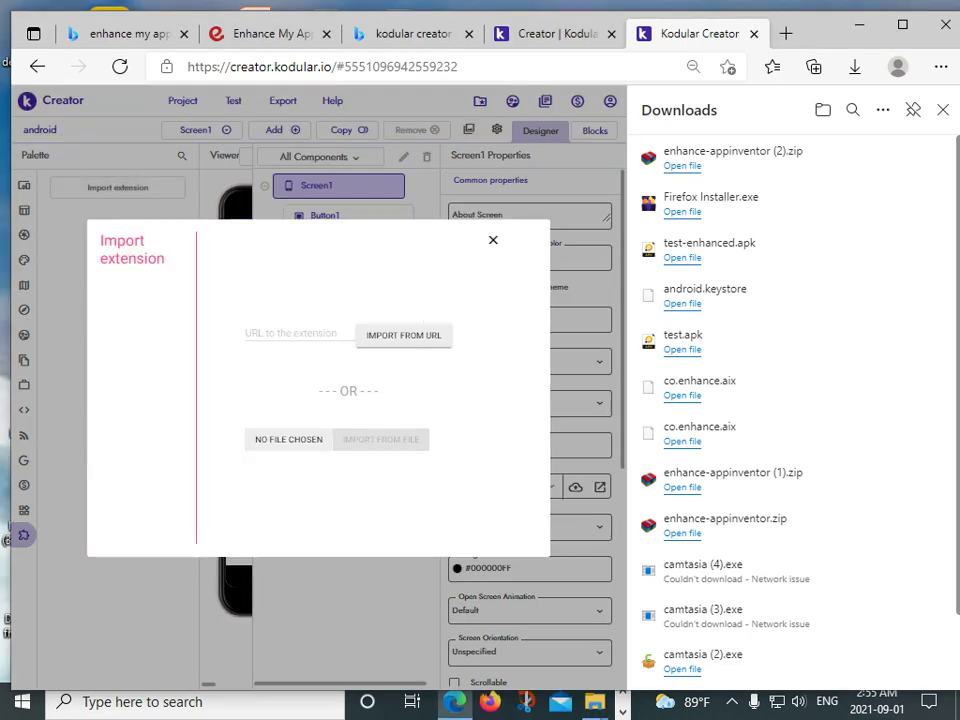
click(288, 439)
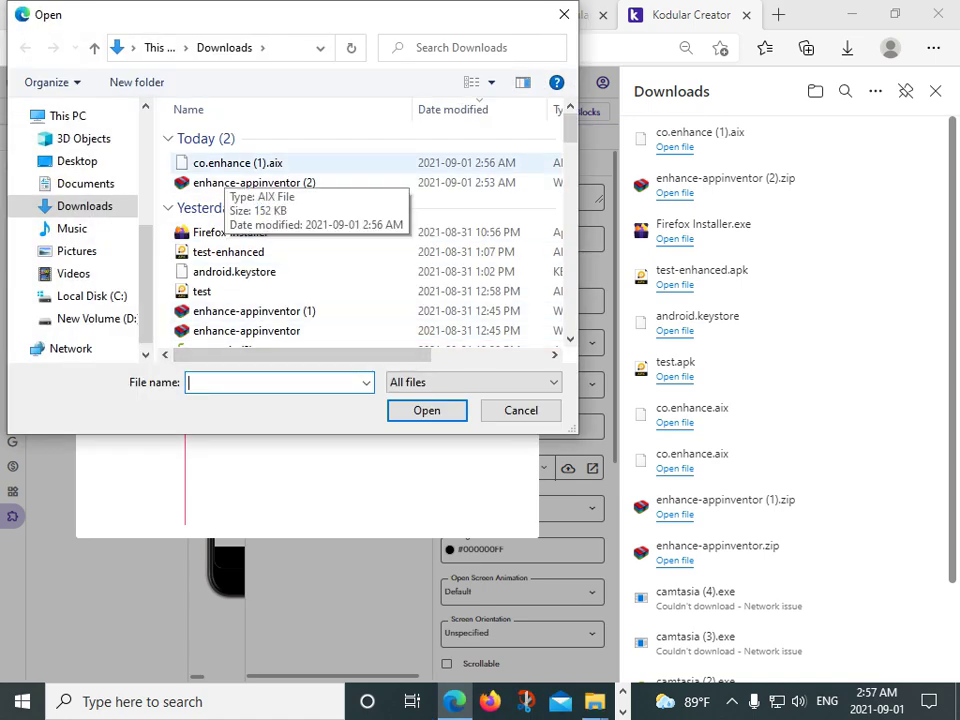
click(230, 163)
key(Return)
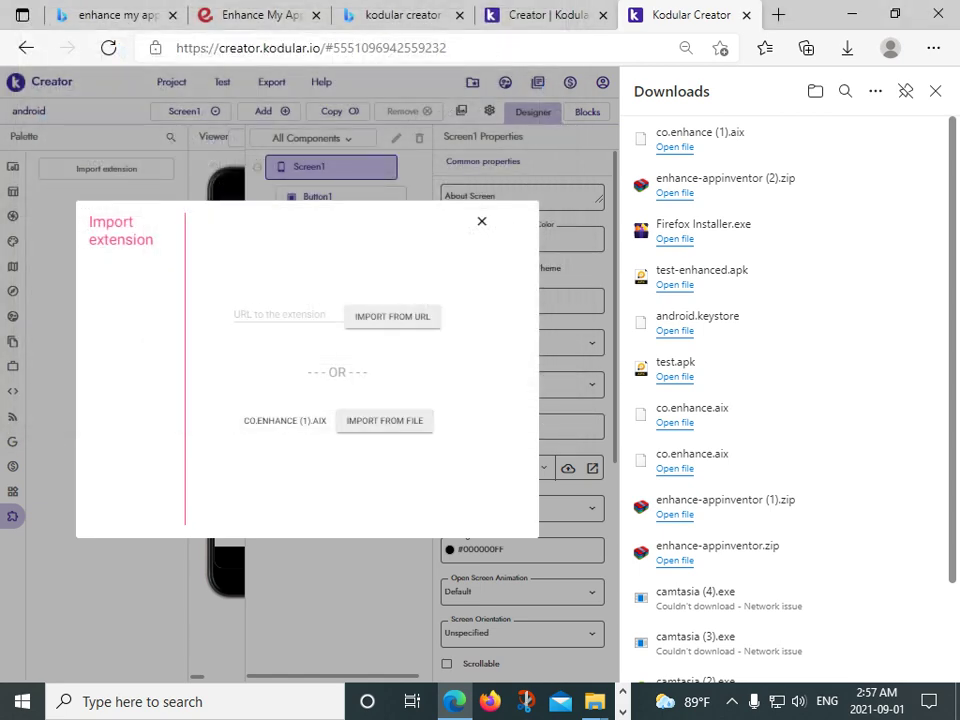
click(384, 420)
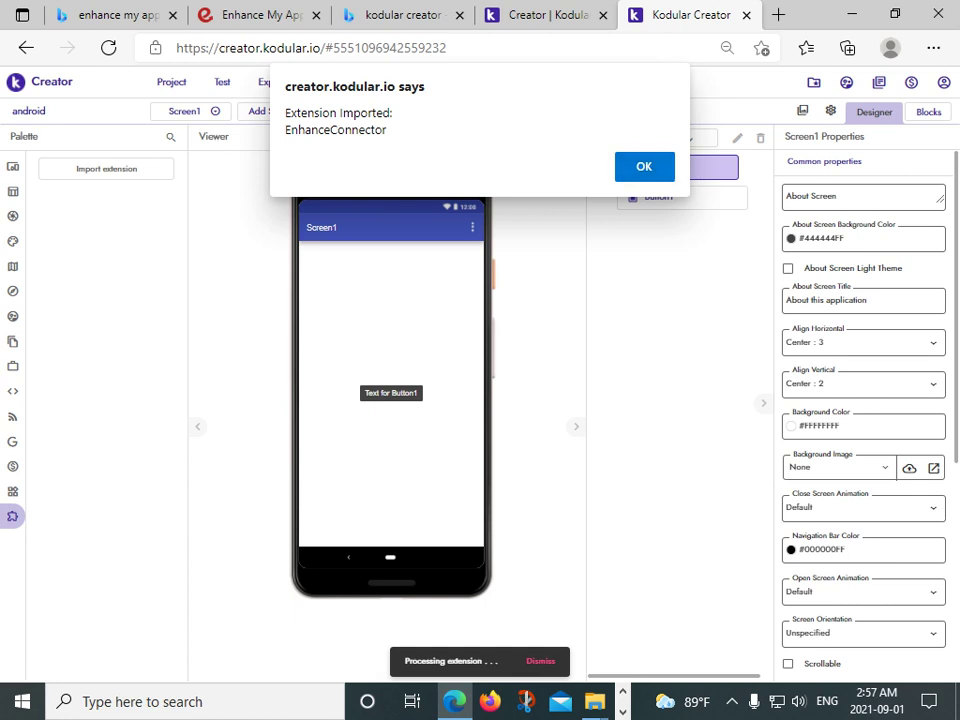
key(Return)
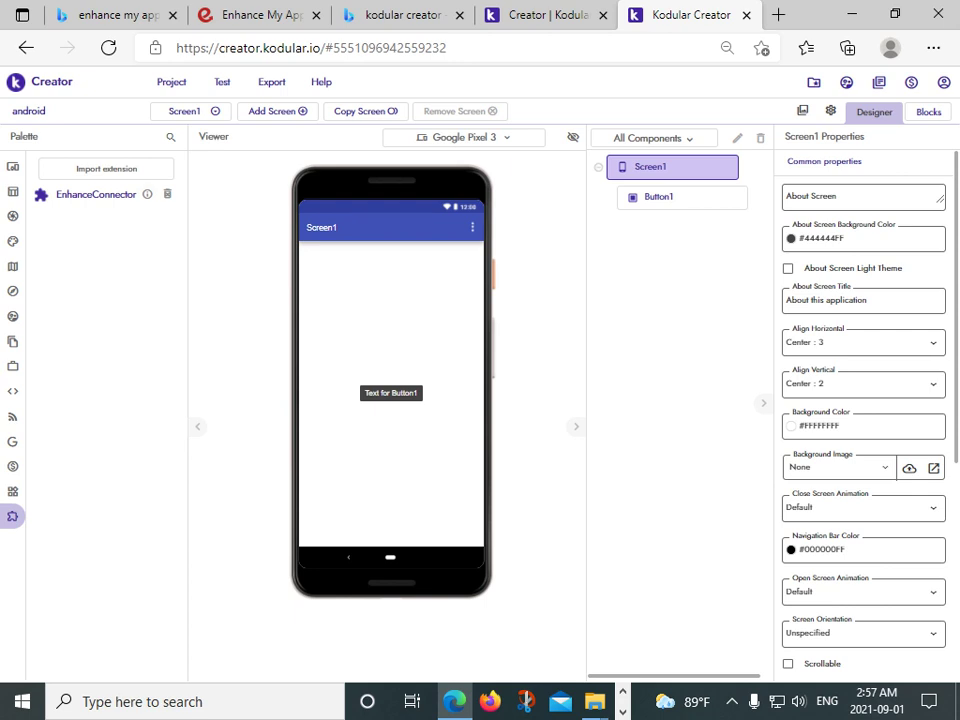
Drop EnhanceConnector onto the phone viewer as EnhanceConnector1 and switch to the Blocks editor.
drag(96, 194, 388, 370)
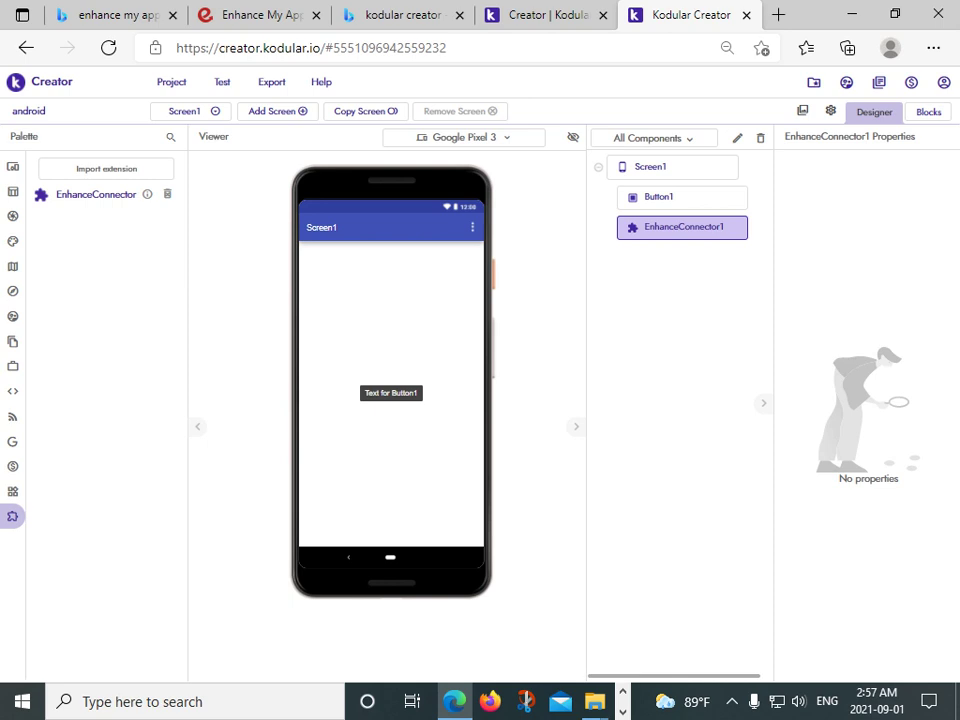
click(929, 111)
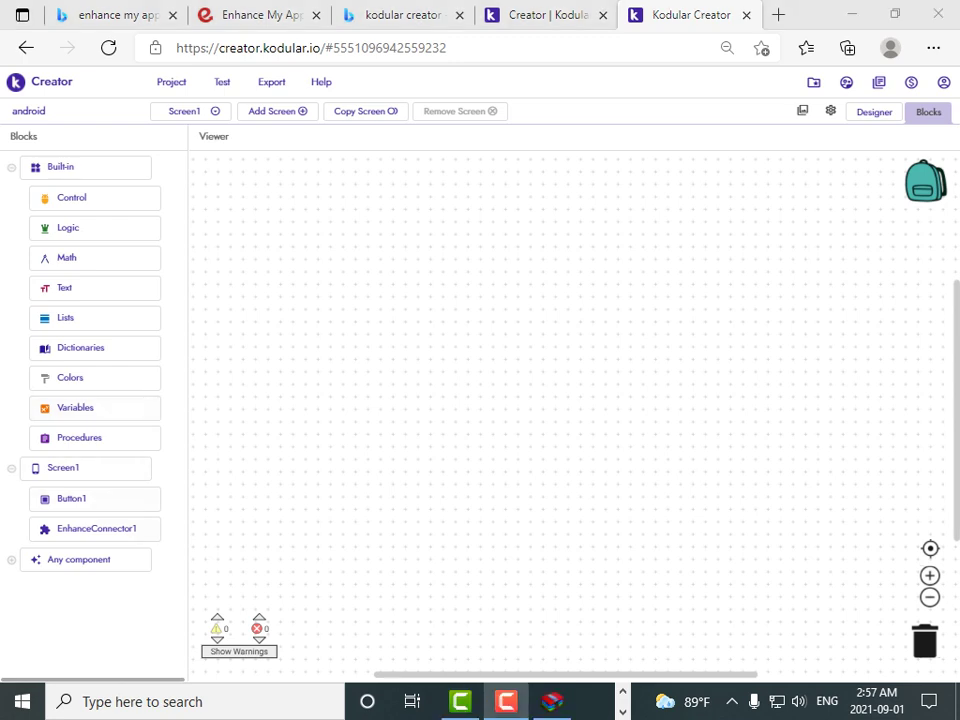
Place a 'when Button1.Click' event on the workspace with an 'if then' Control block inside.
click(71, 498)
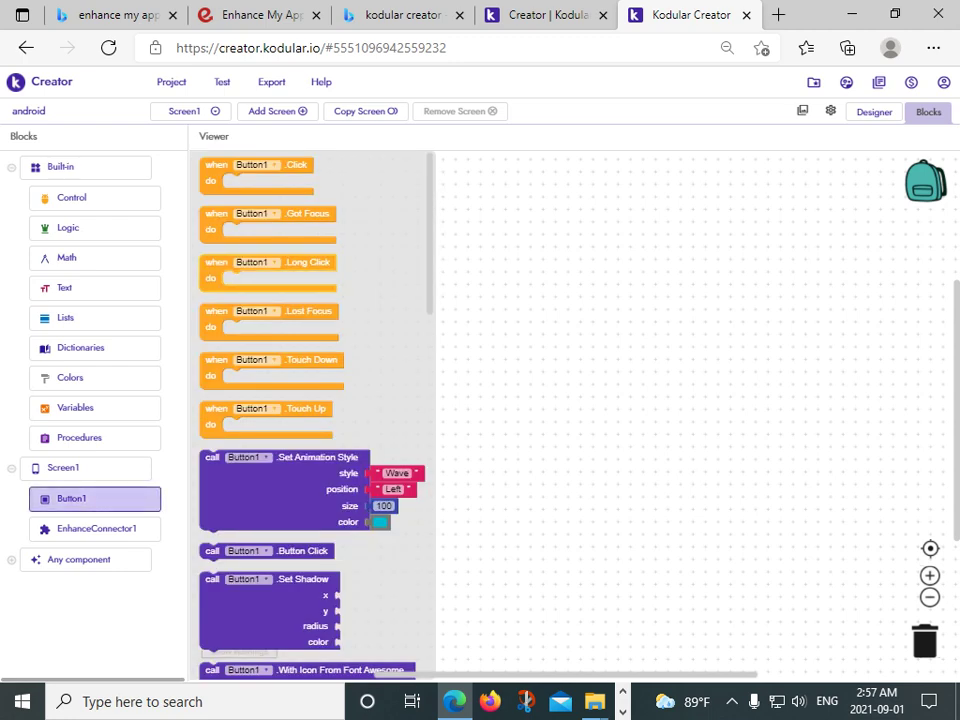
drag(215, 164, 358, 217)
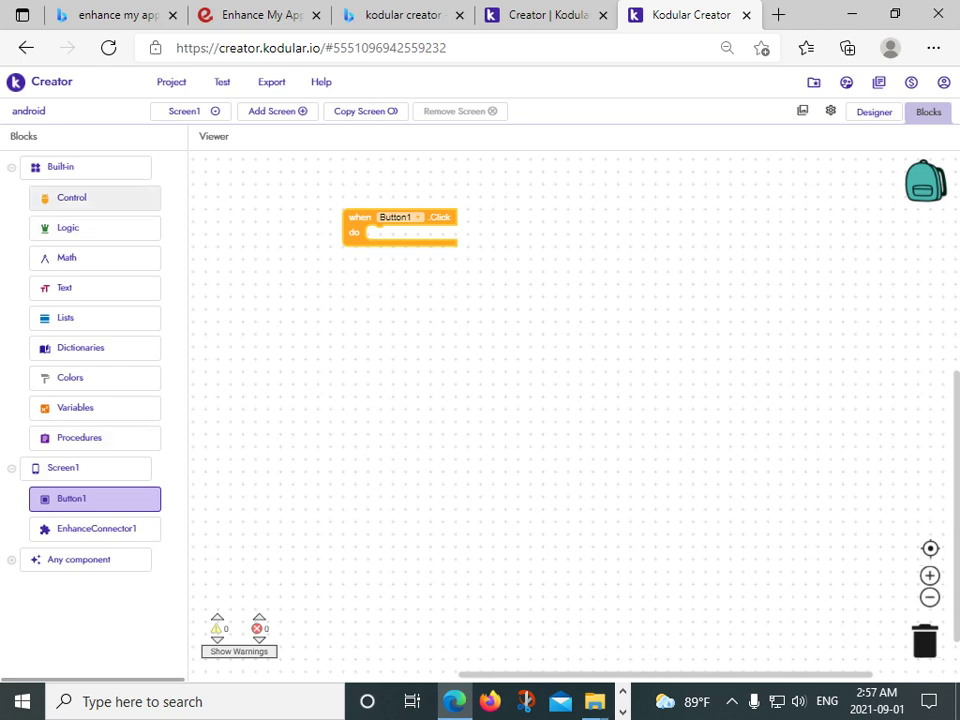
click(95, 197)
drag(210, 168, 375, 240)
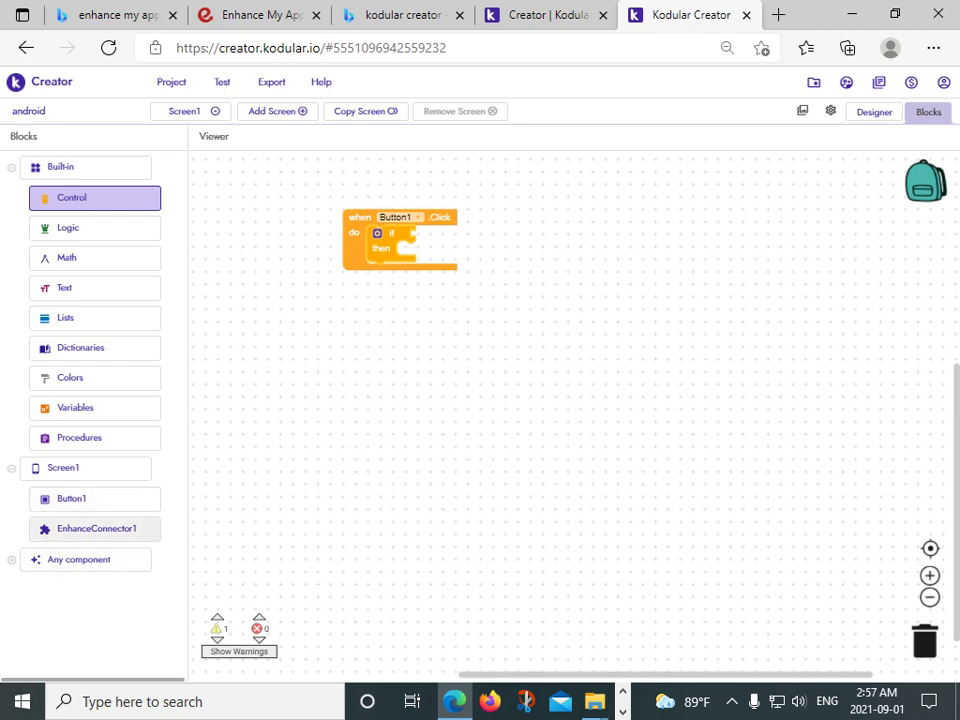
click(96, 528)
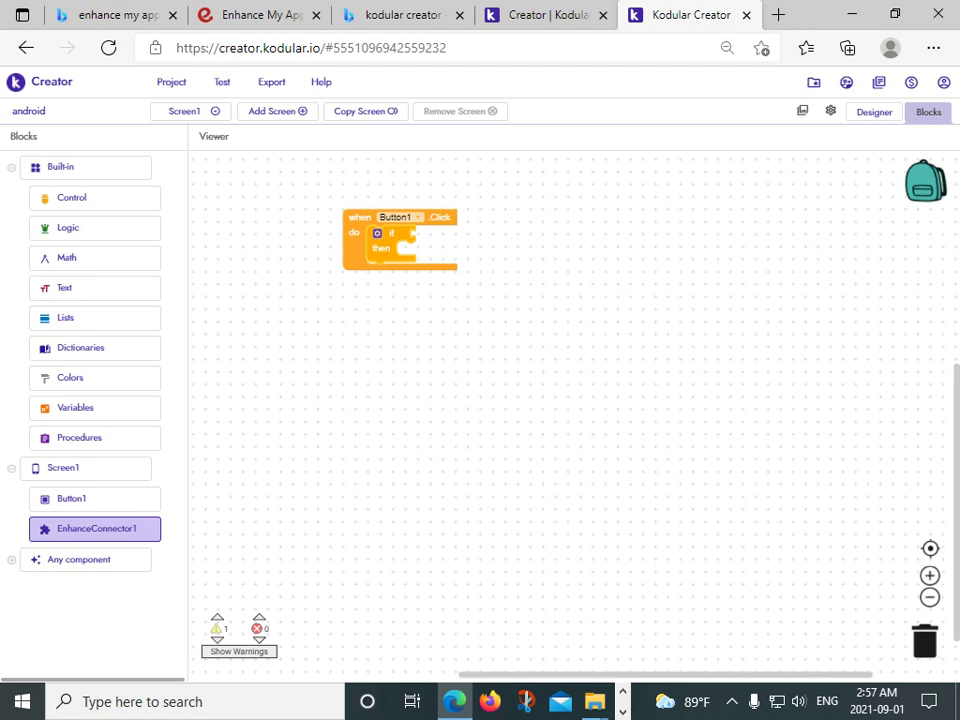
scroll(358, 415, down, 2)
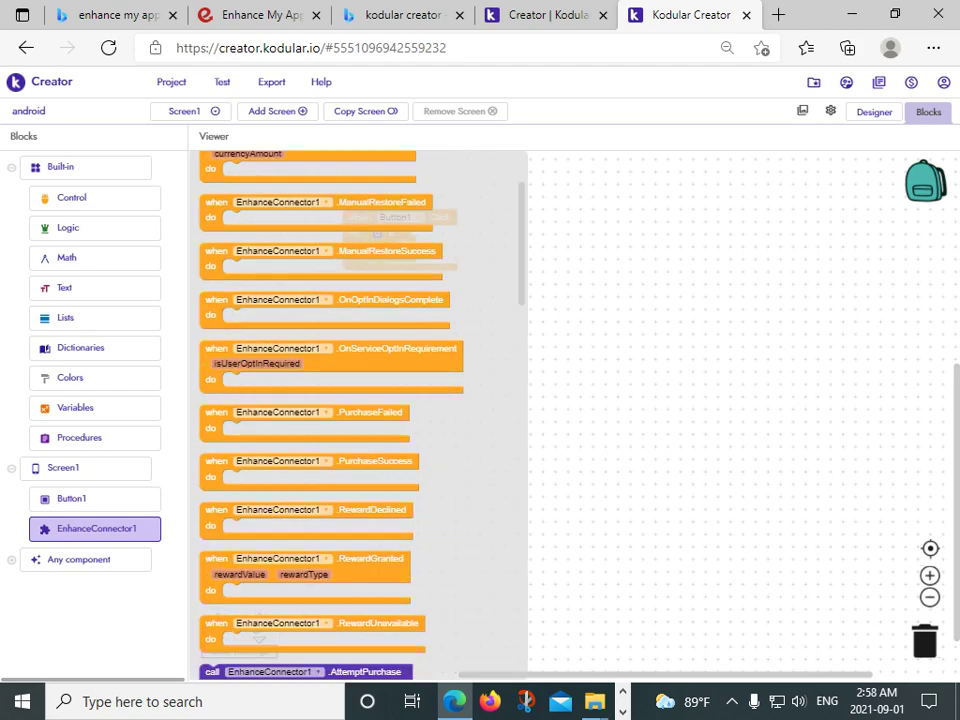
Plug EnhanceConnector1.IsInterstitialReady into the if socket.
scroll(358, 415, down, 5)
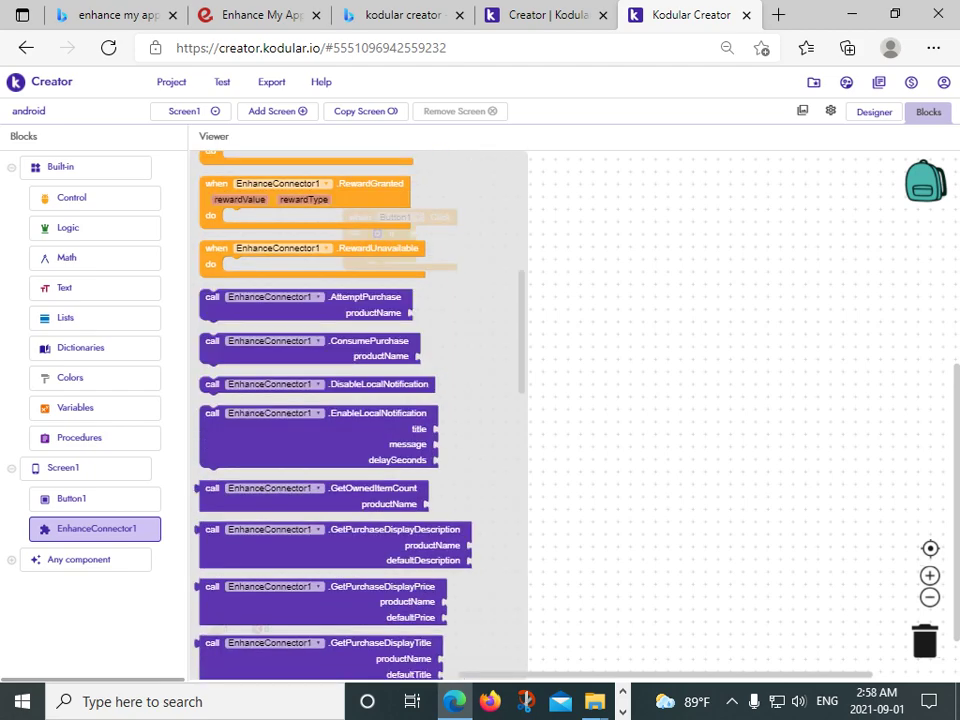
scroll(358, 415, down, 3)
scroll(358, 415, down, 3)
scroll(358, 415, down, 2)
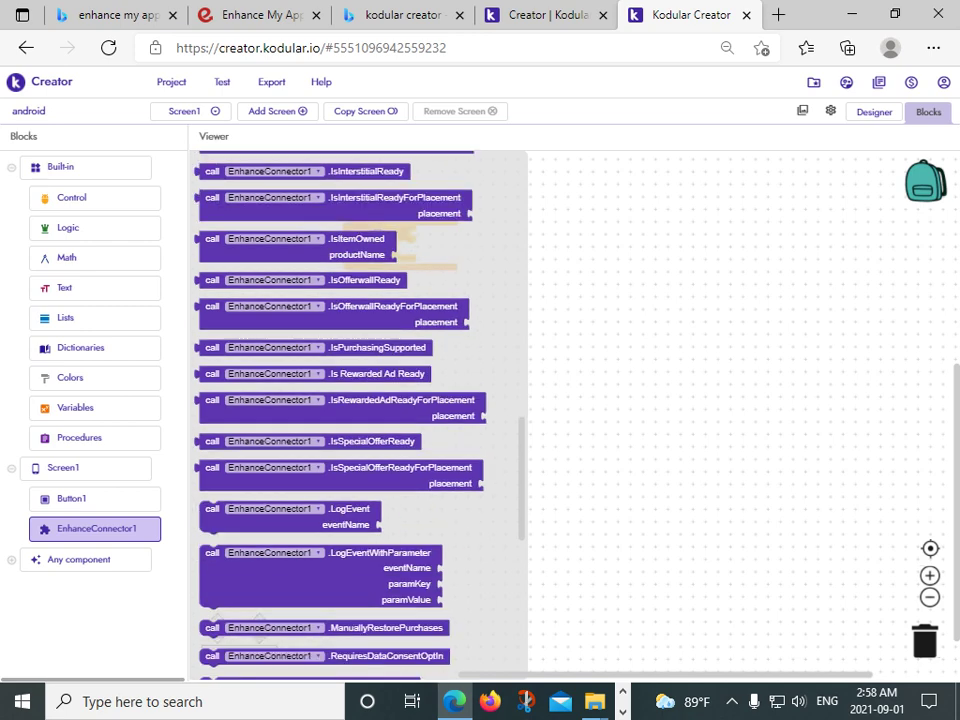
scroll(358, 415, up, 3)
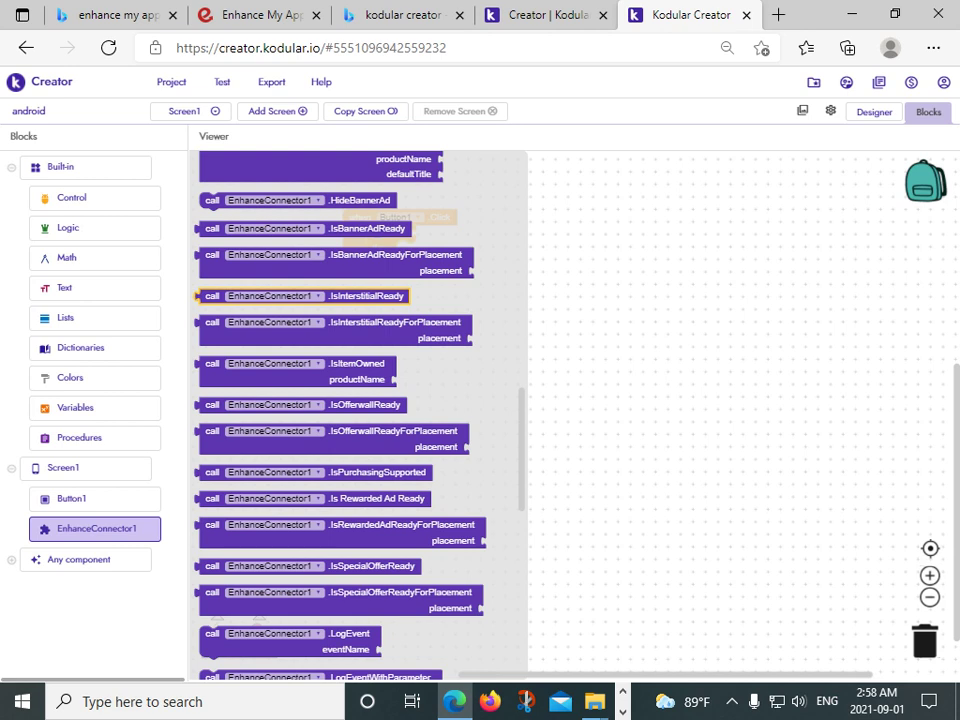
mouse_move(212, 296)
mouse_down()
mouse_move(430, 245)
mouse_move(426, 233)
mouse_up()
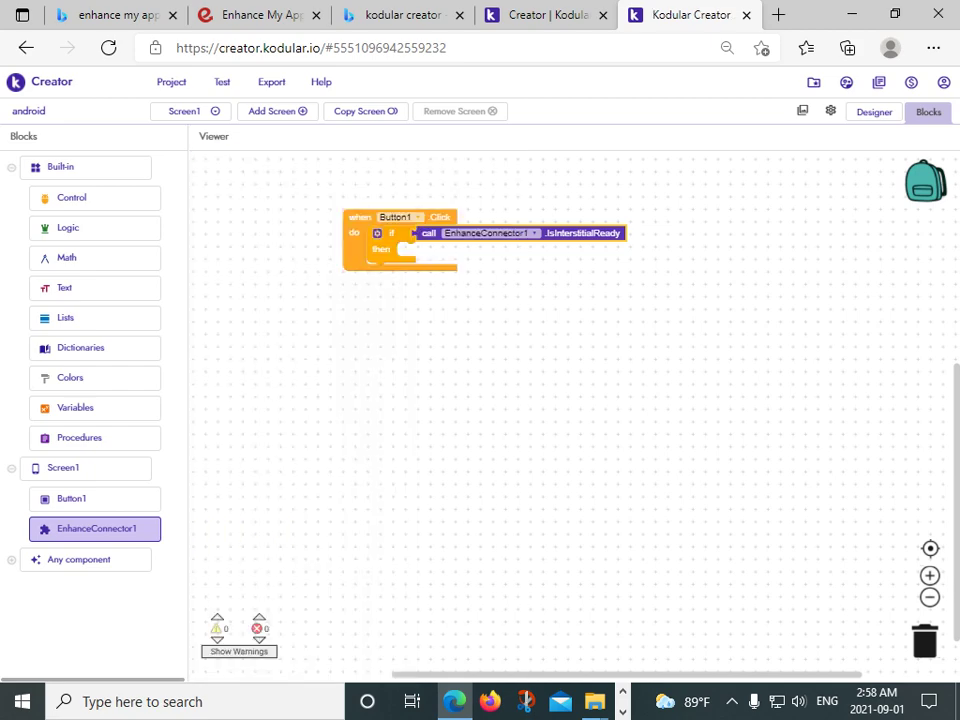
Put EnhanceConnector1's Show Interstitial Ad block into the then branch and return to the Designer.
click(96, 528)
scroll(300, 450, down, 3)
scroll(300, 450, down, 3)
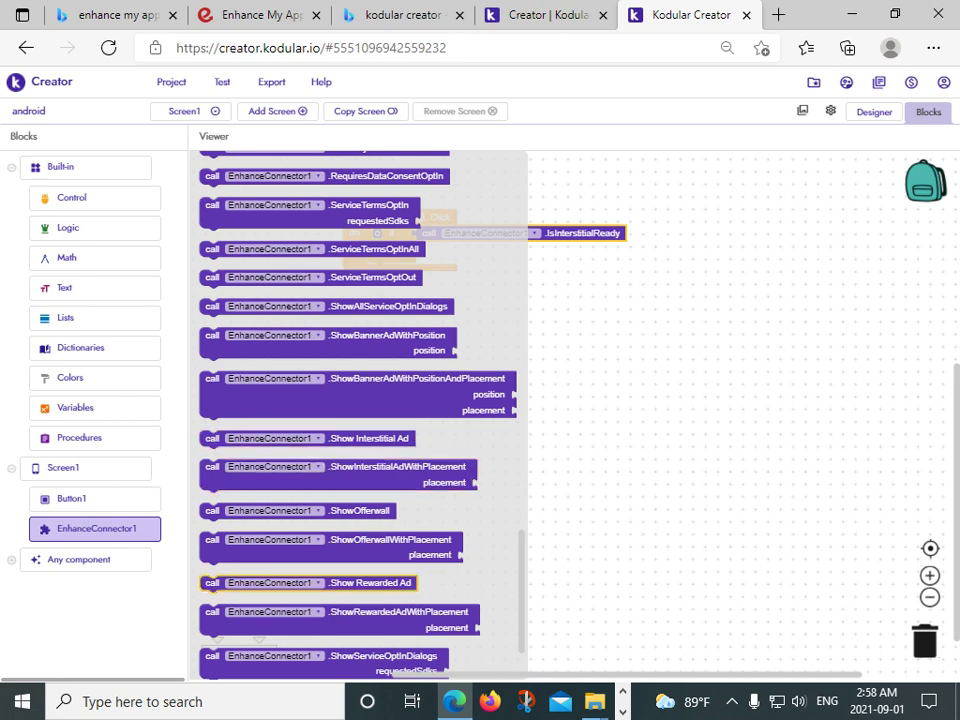
scroll(320, 560, down, 2)
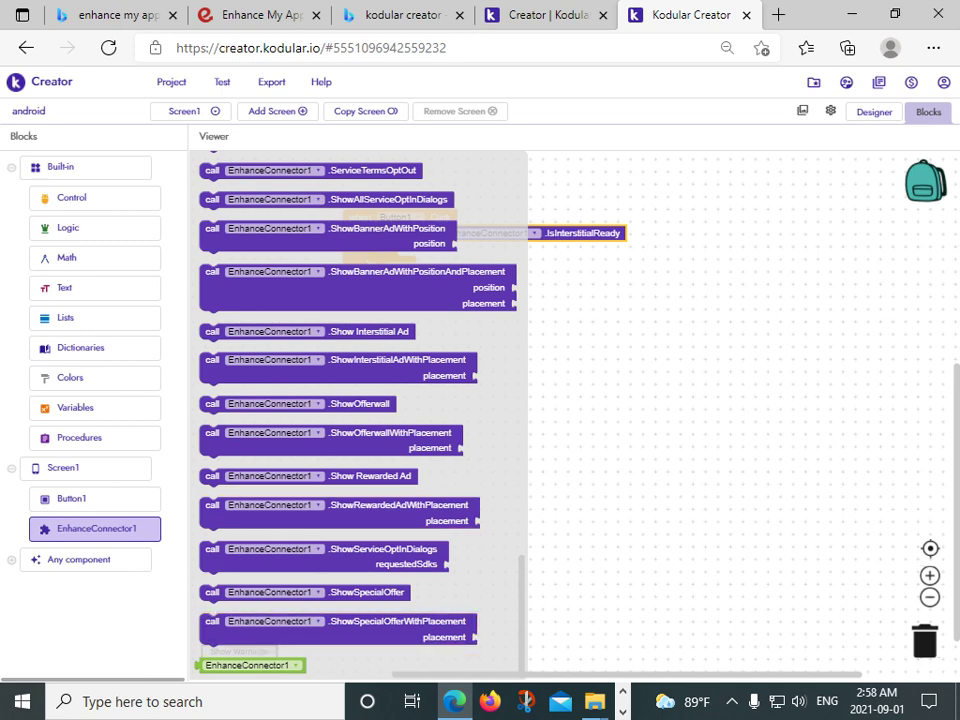
scroll(300, 456, up, 2)
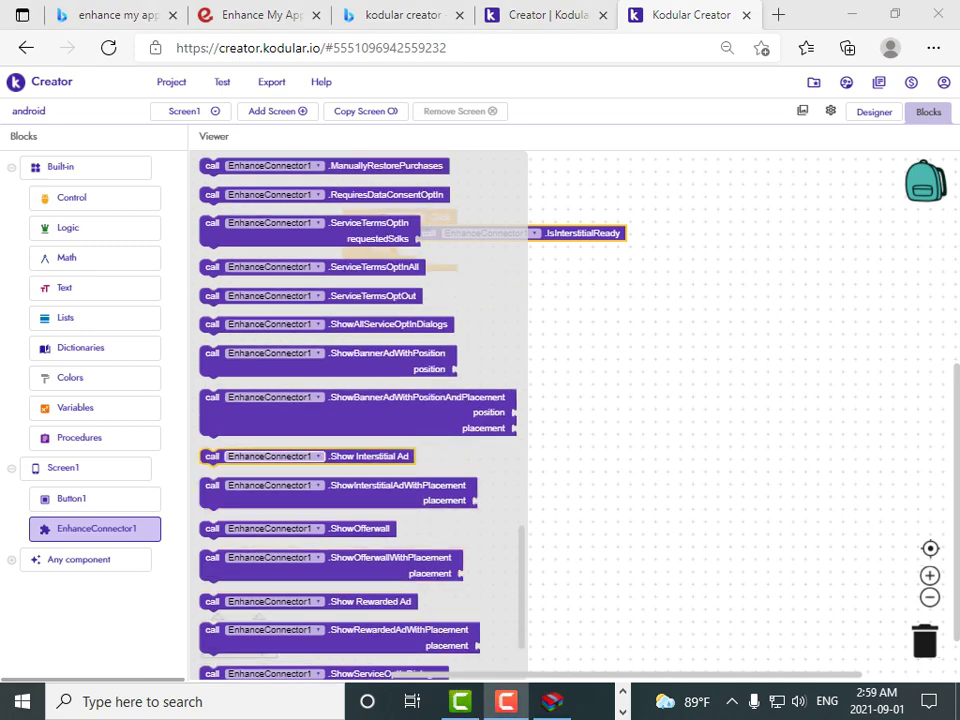
mouse_move(212, 456)
mouse_down()
mouse_move(416, 313)
mouse_move(410, 249)
mouse_up()
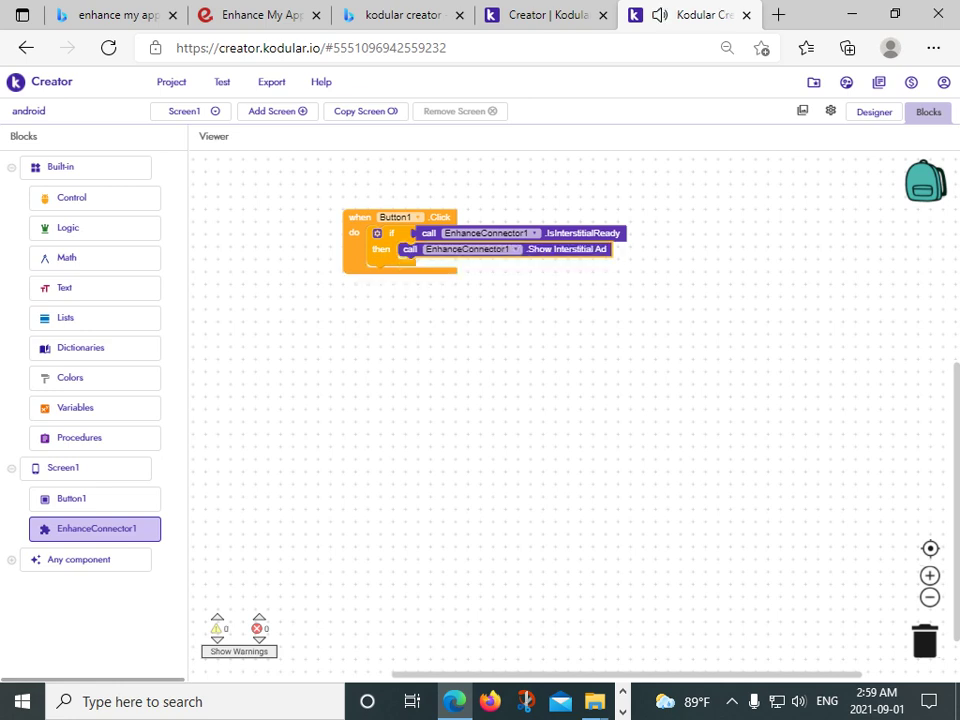
click(874, 111)
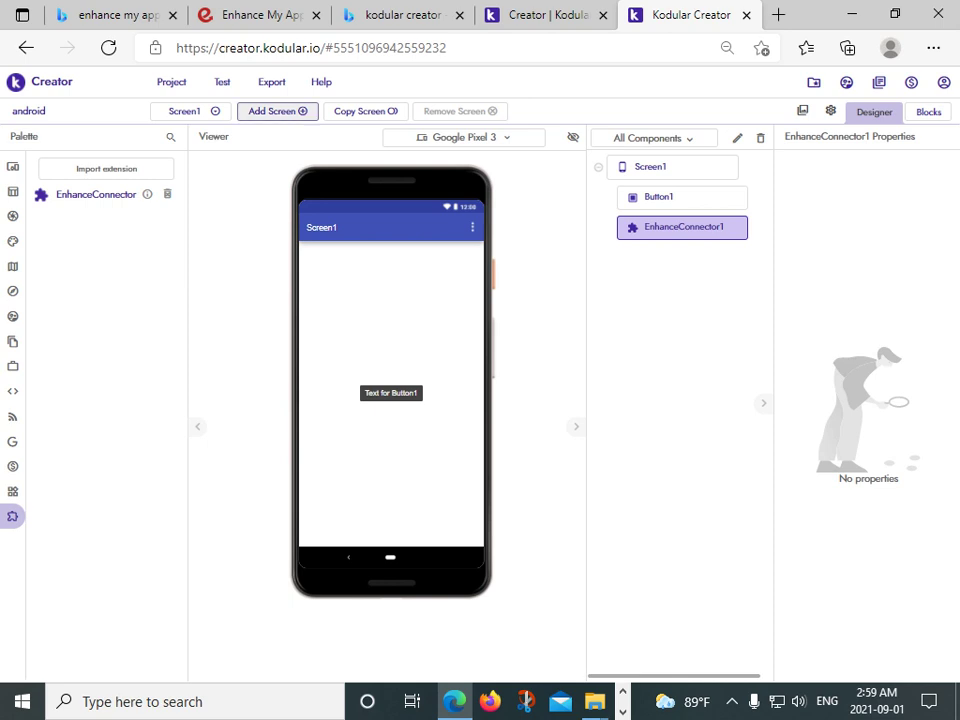
Export the project as an Android APK and download android.apk (5.2 MB).
click(271, 82)
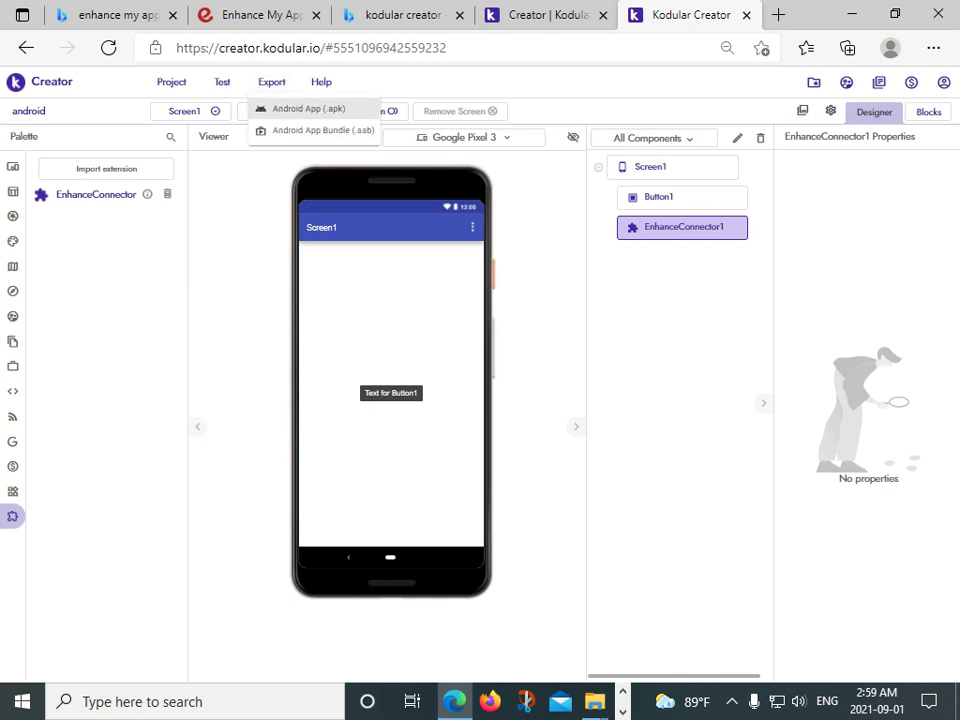
click(308, 108)
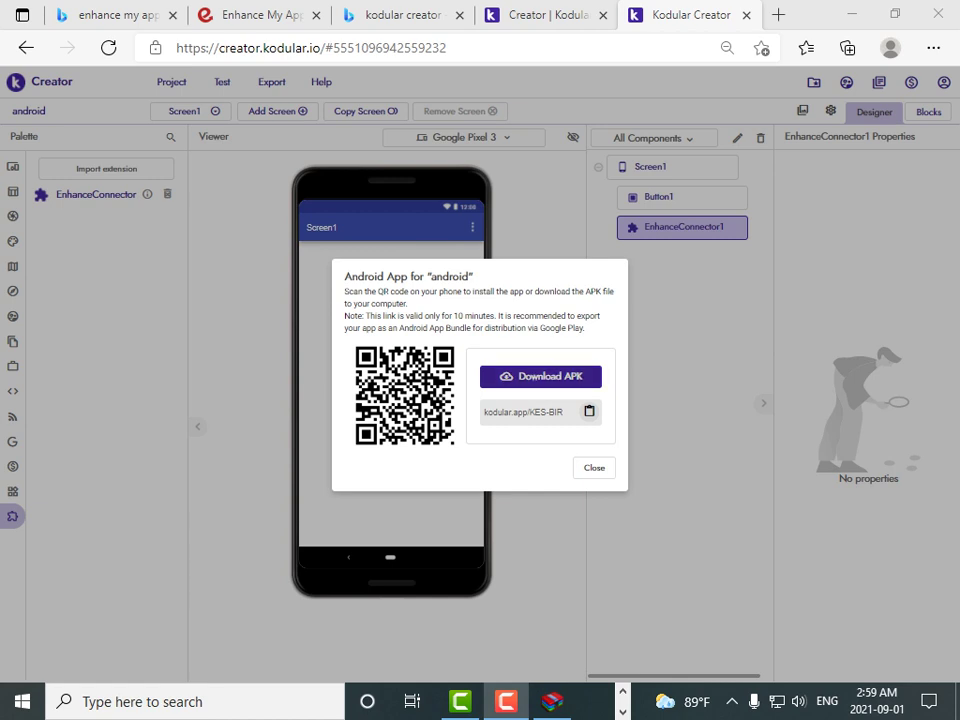
click(540, 376)
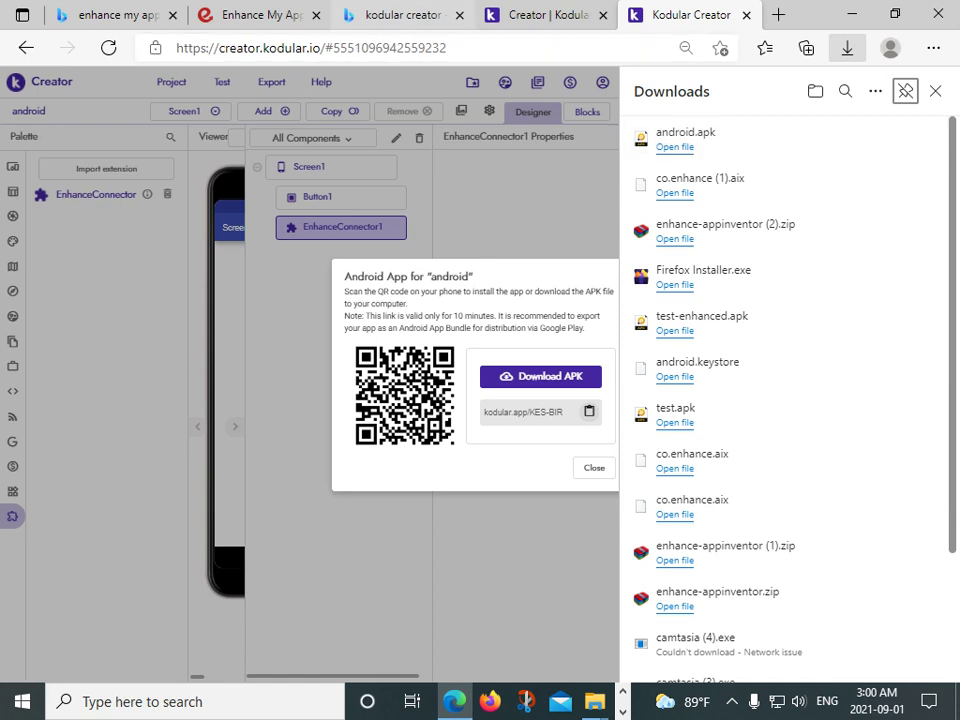
click(255, 15)
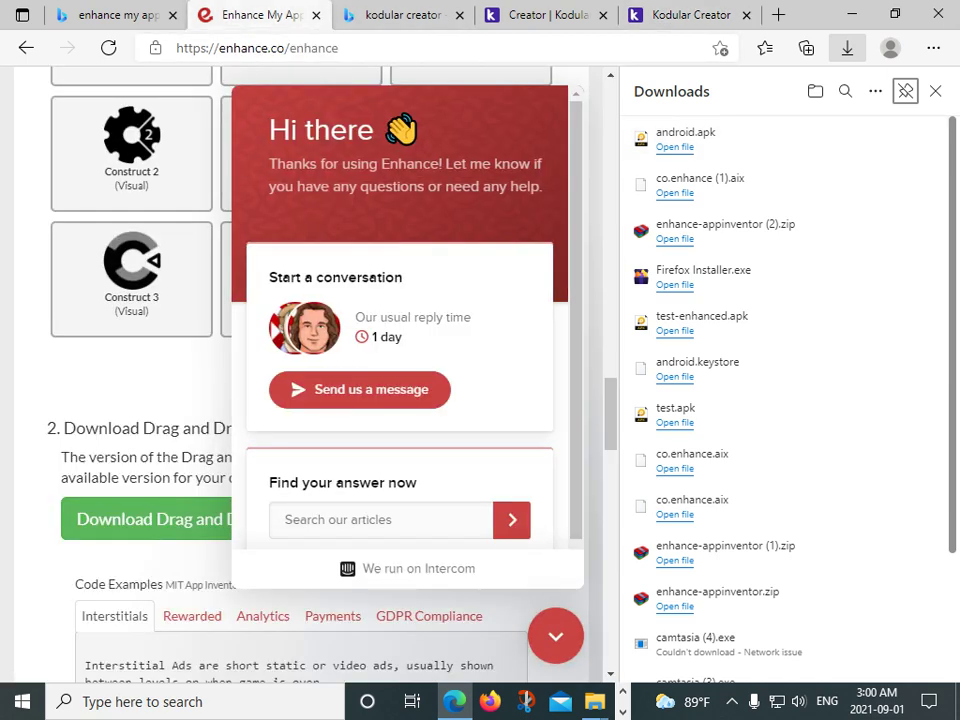
Choose the android APK from Downloads as the app file to upload.
click(905, 91)
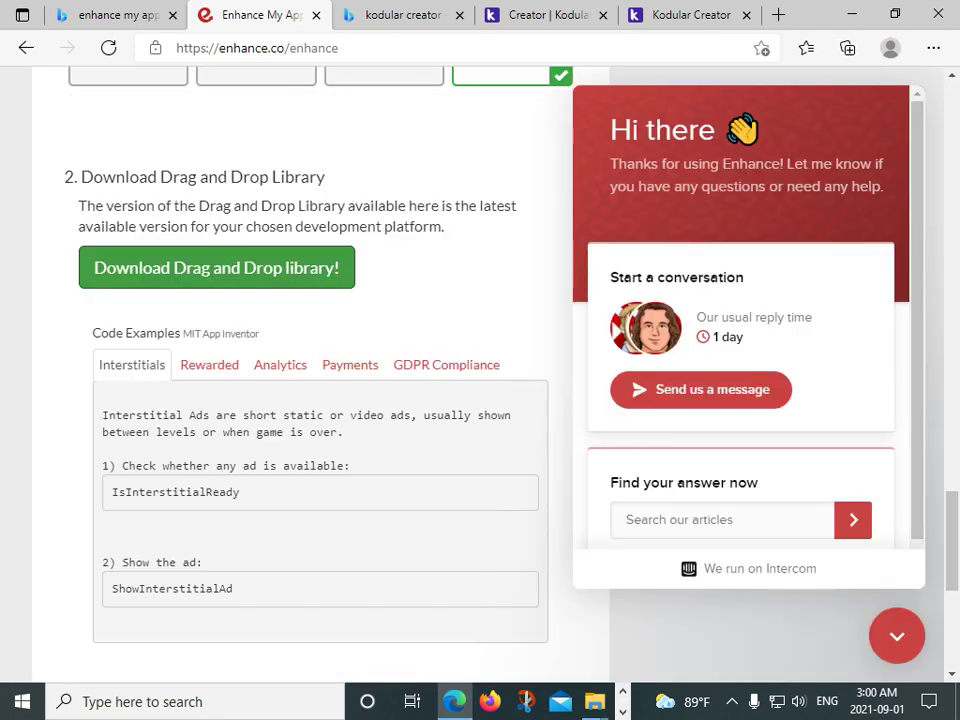
scroll(320, 400, up, 1)
scroll(320, 400, down, 5)
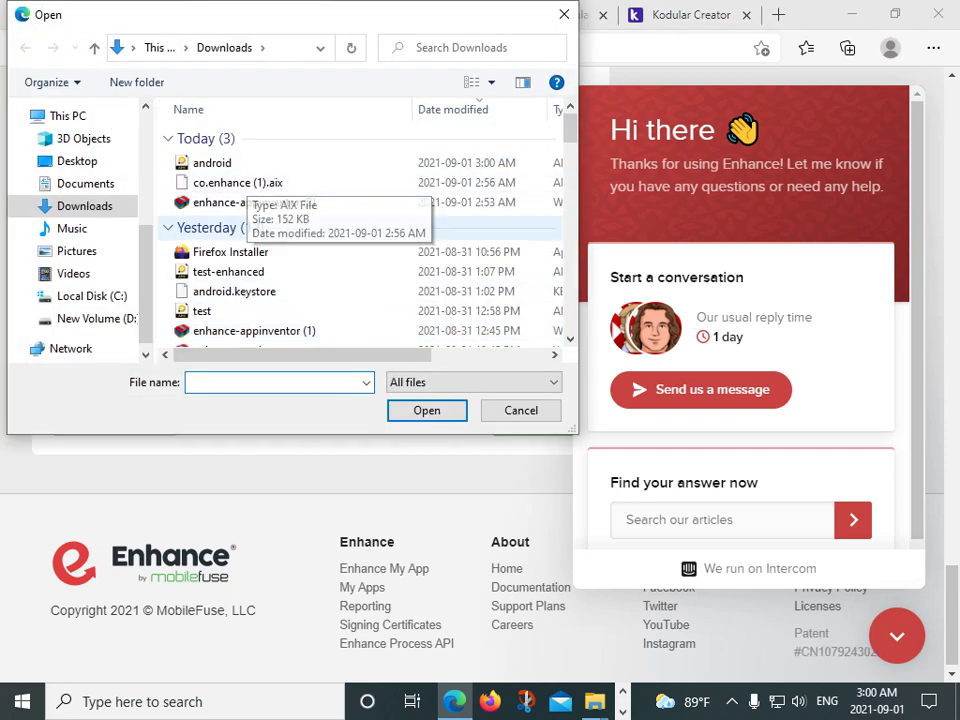
click(212, 162)
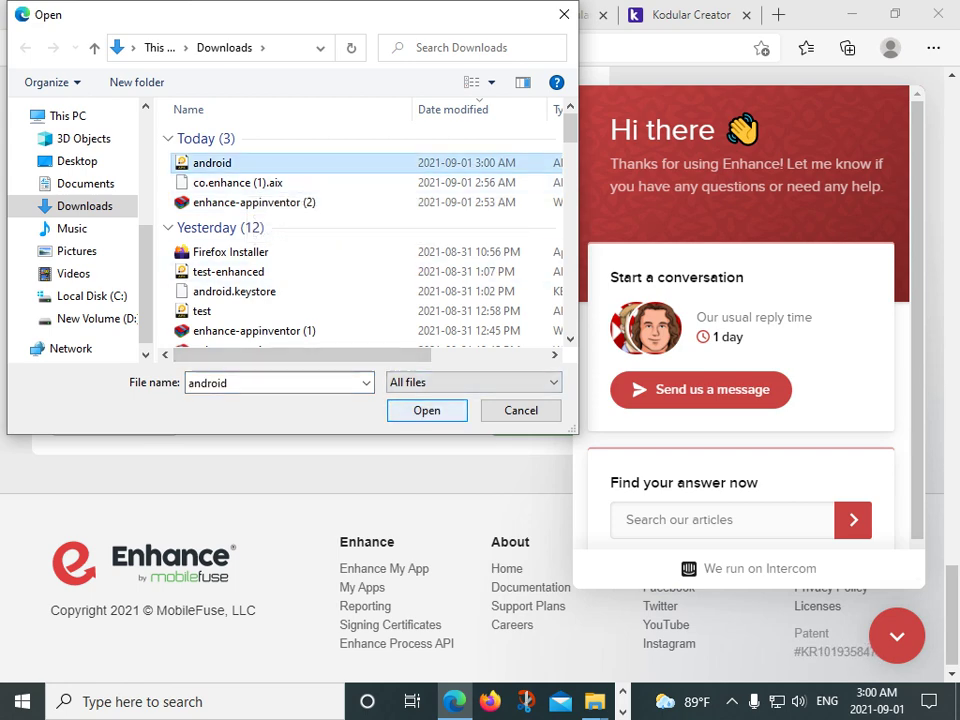
key(Return)
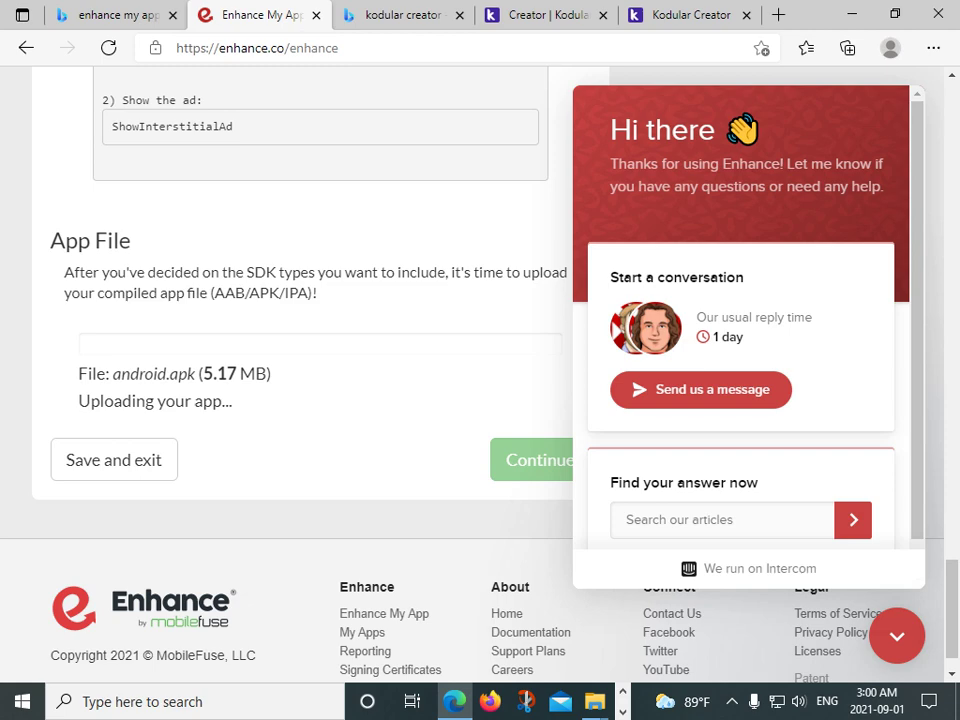
Once the 5.17 MB APK upload finishes, continue to the SDK providers page.
scroll(300, 400, up, 1)
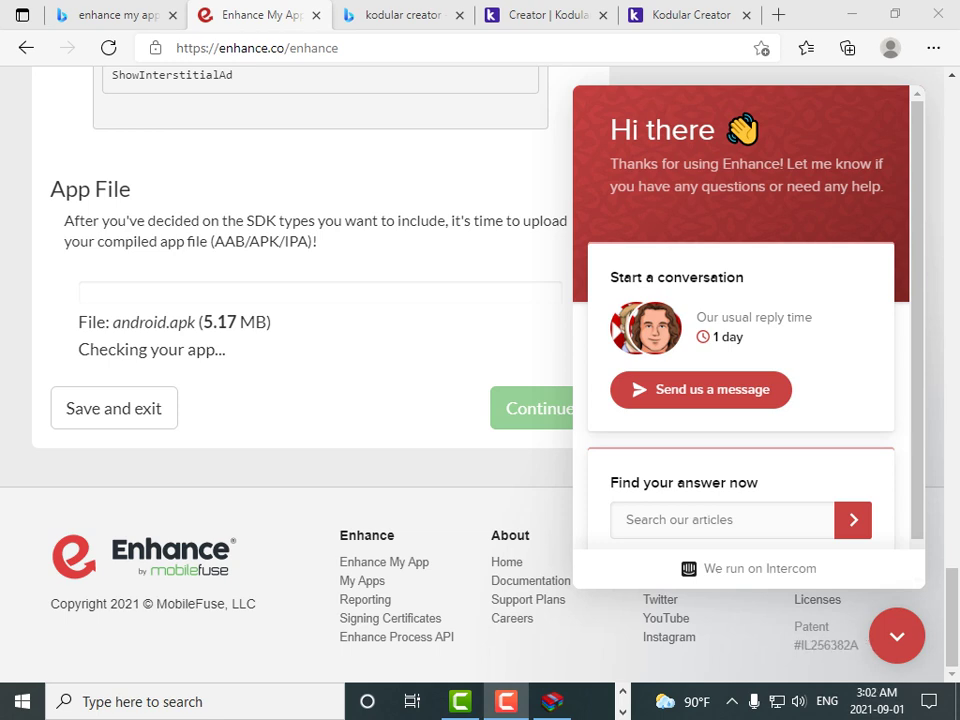
scroll(300, 300, up, 2)
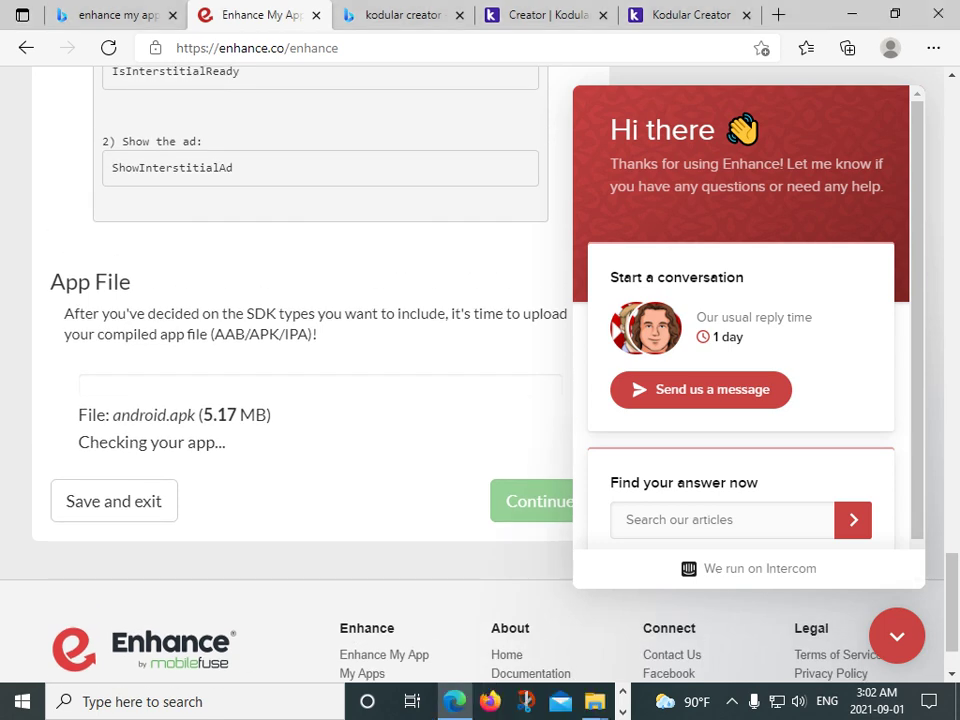
scroll(300, 300, up, 1)
scroll(300, 300, down, 1)
scroll(300, 300, down, 1)
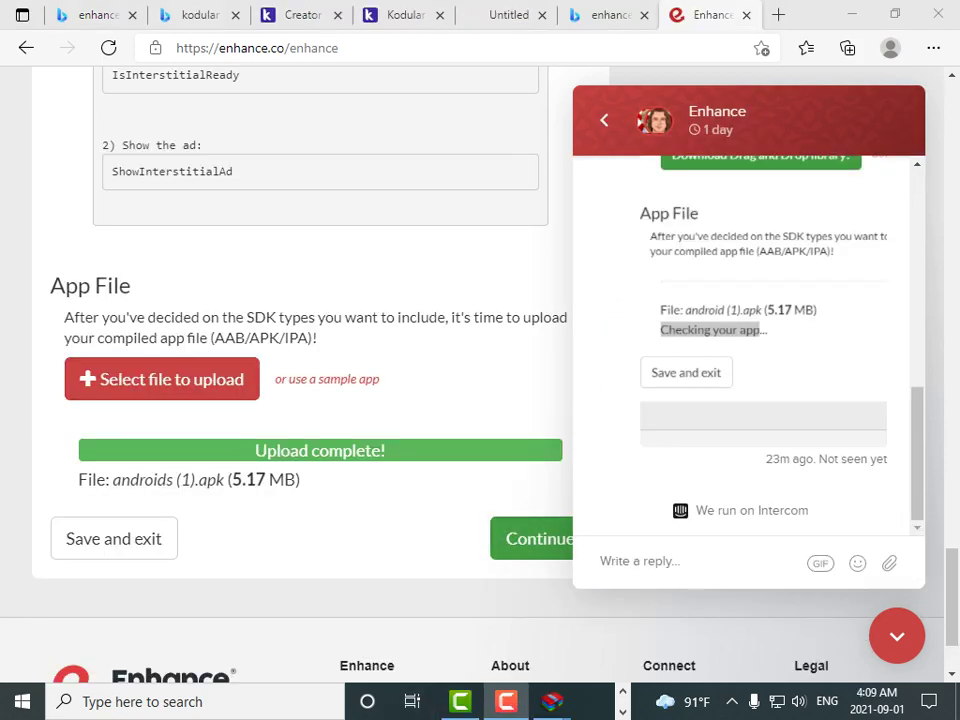
click(530, 538)
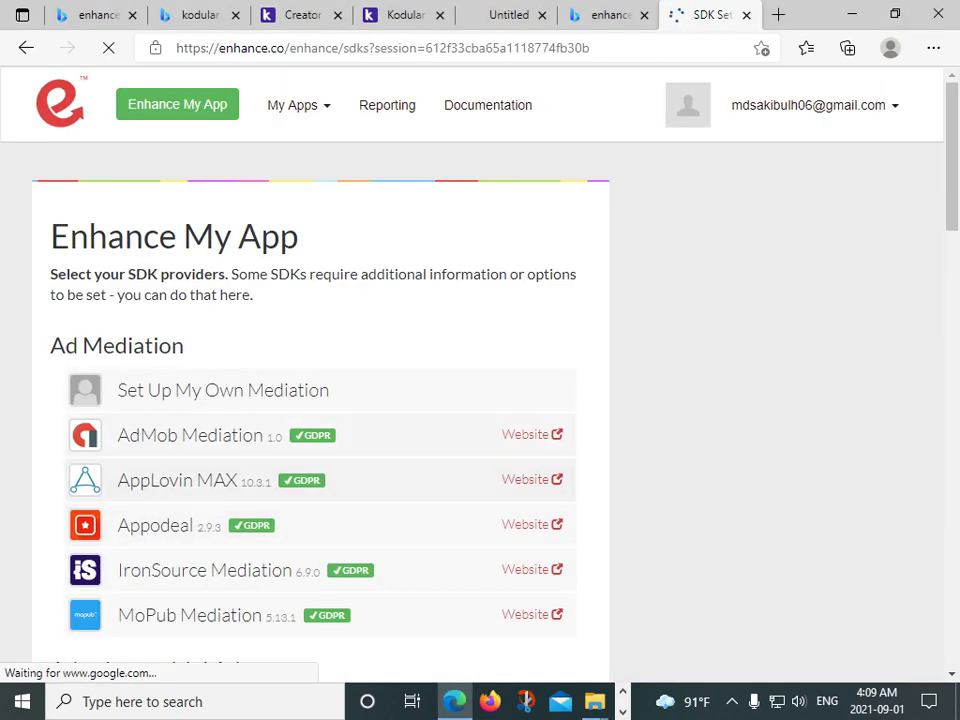
Tick StartApp as the provider under Ads - Interstitial Ads.
scroll(320, 400, down, 5)
scroll(320, 400, up, 5)
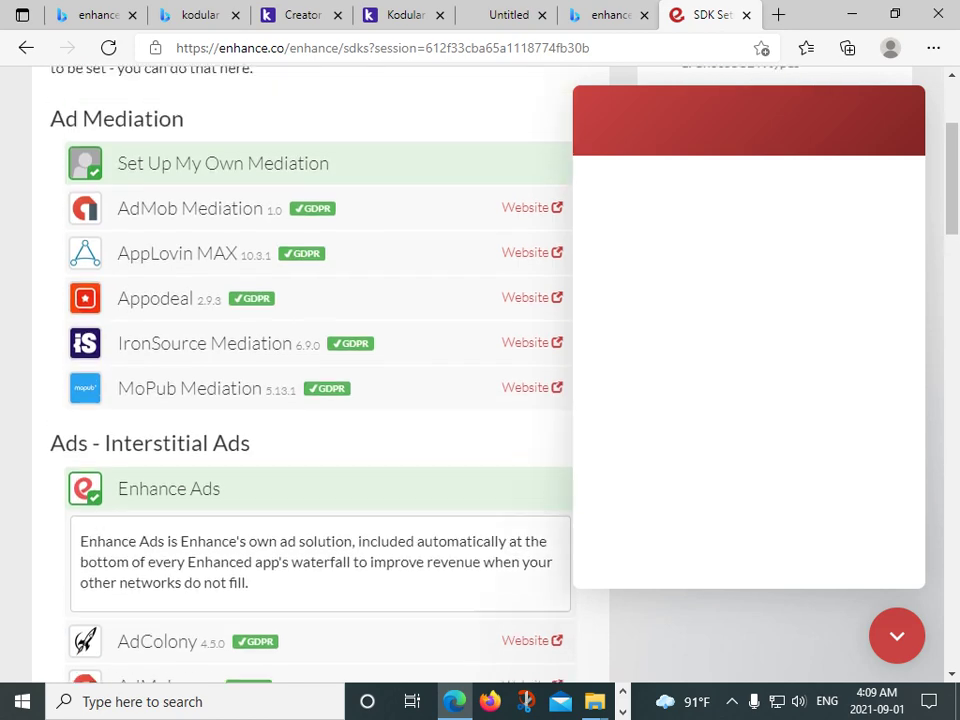
scroll(320, 400, down, 2)
scroll(320, 400, down, 1)
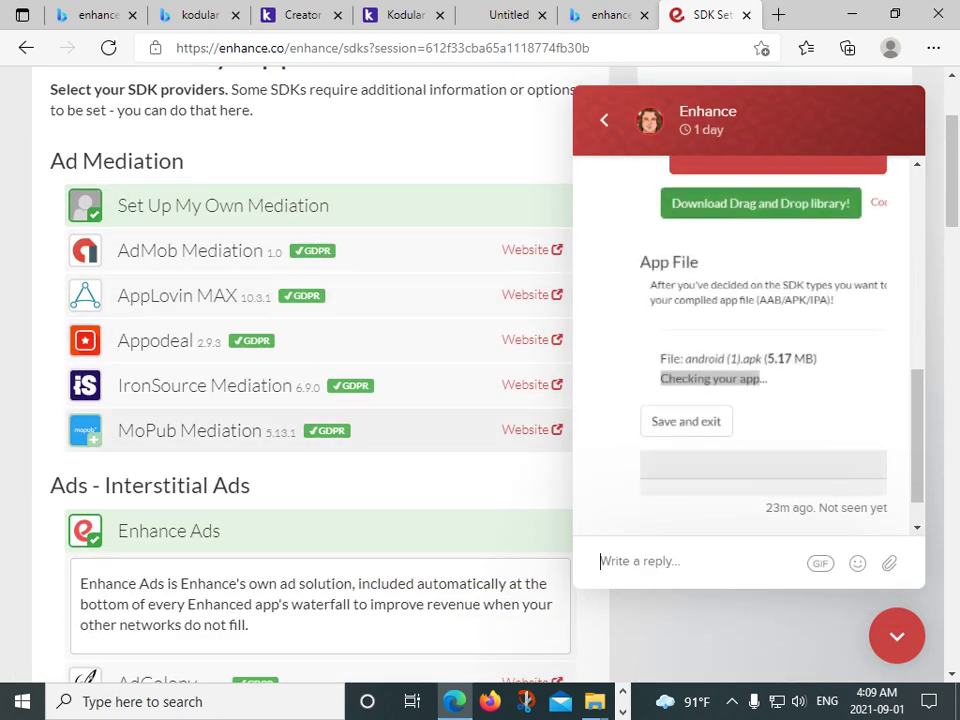
scroll(320, 400, down, 1)
scroll(320, 400, down, 1)
scroll(320, 400, down, 1)
scroll(320, 400, down, 1)
scroll(320, 400, down, 3)
scroll(320, 400, down, 2)
scroll(320, 400, down, 2)
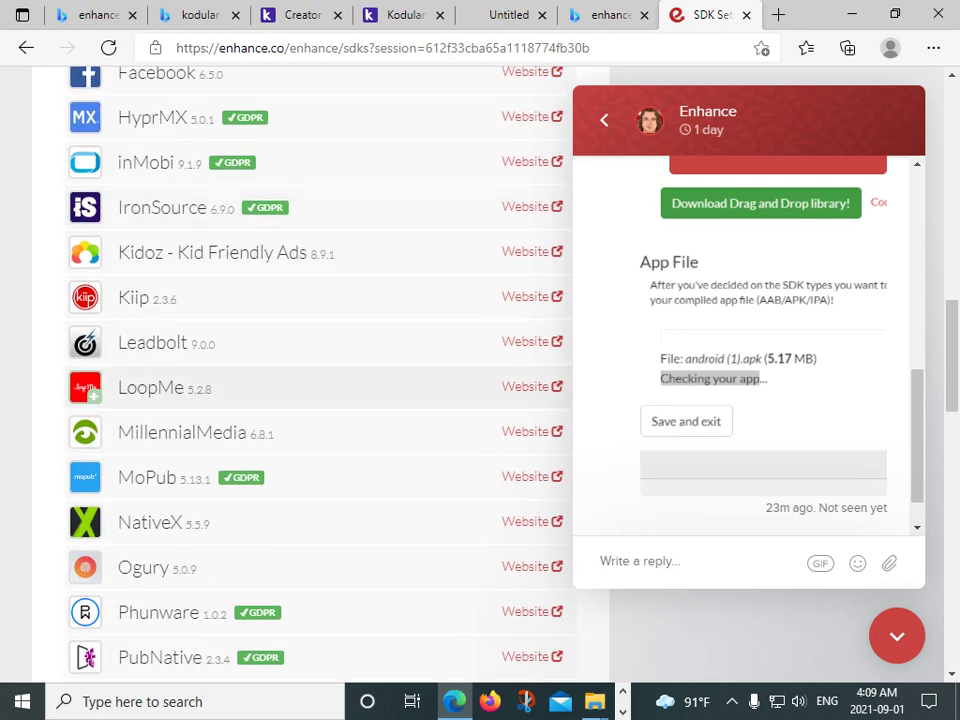
scroll(320, 400, down, 1)
scroll(320, 400, down, 1)
scroll(320, 400, down, 2)
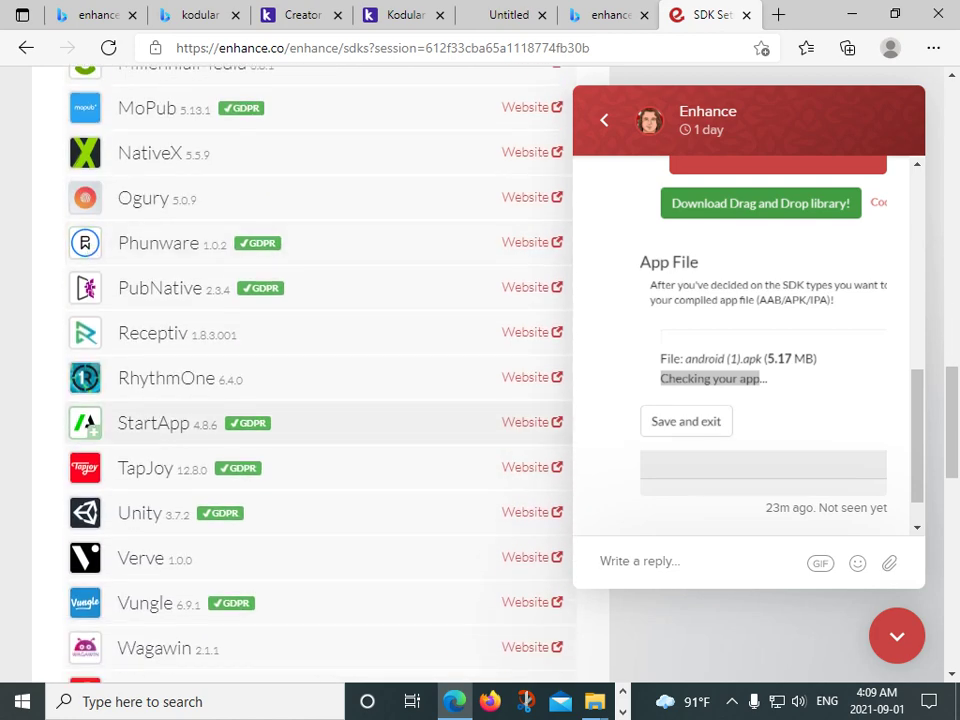
click(451, 421)
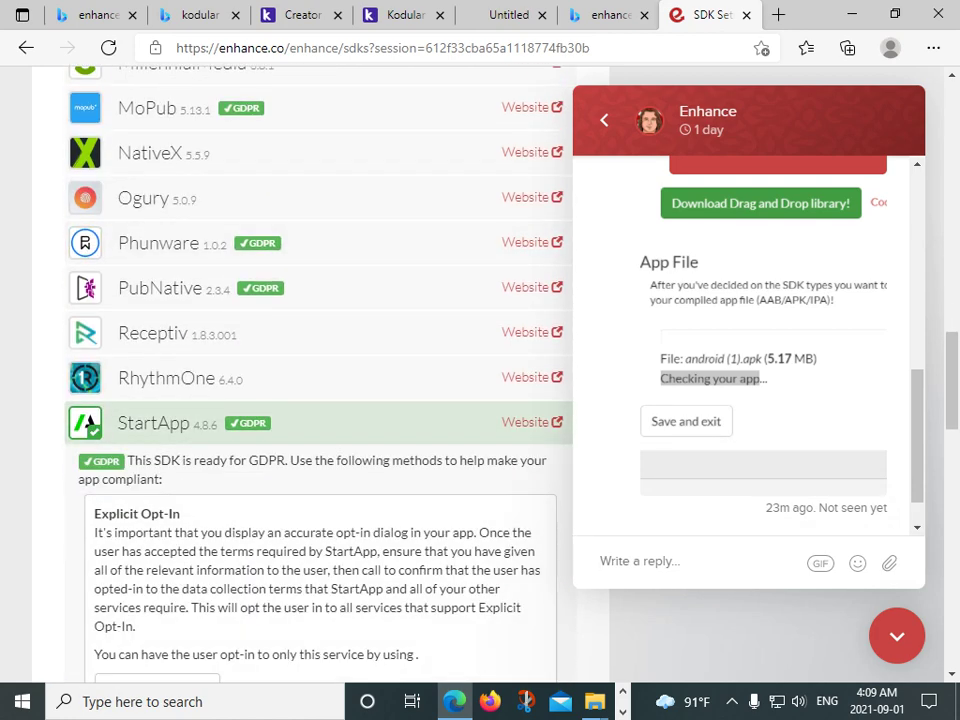
Enter the StartApp App ID into the App ID field.
scroll(451, 421, down, 4)
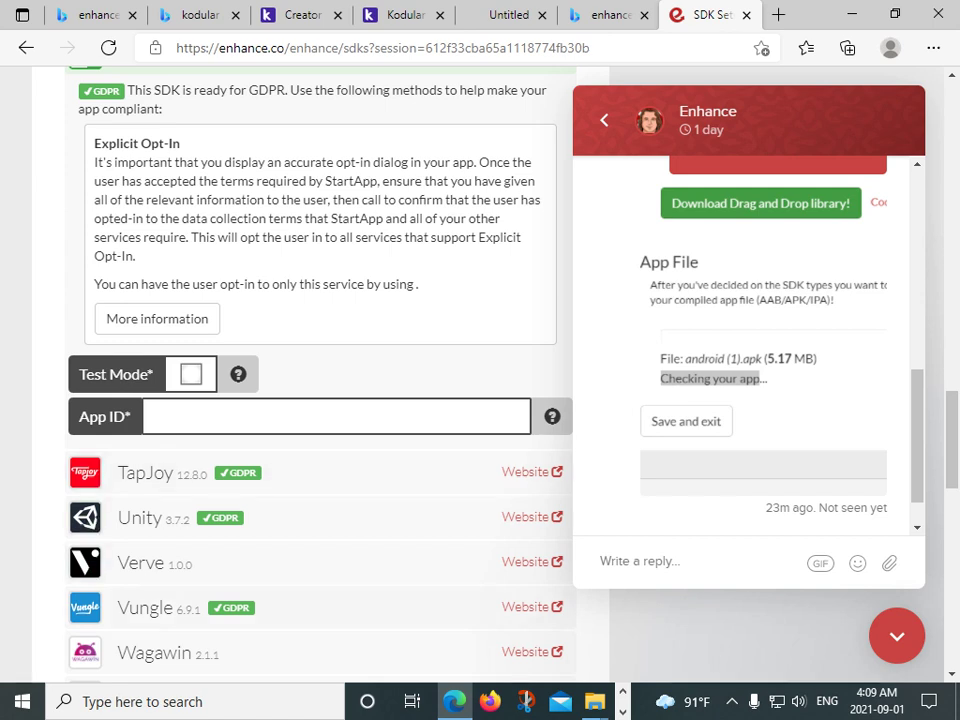
text(206597778)
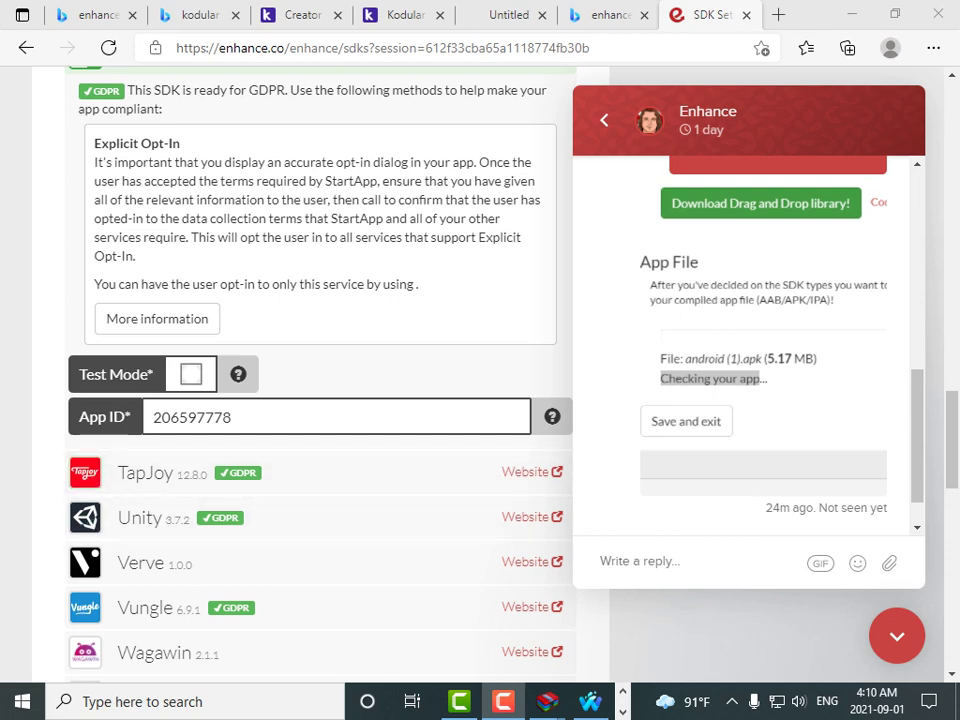
scroll(310, 380, down, 4)
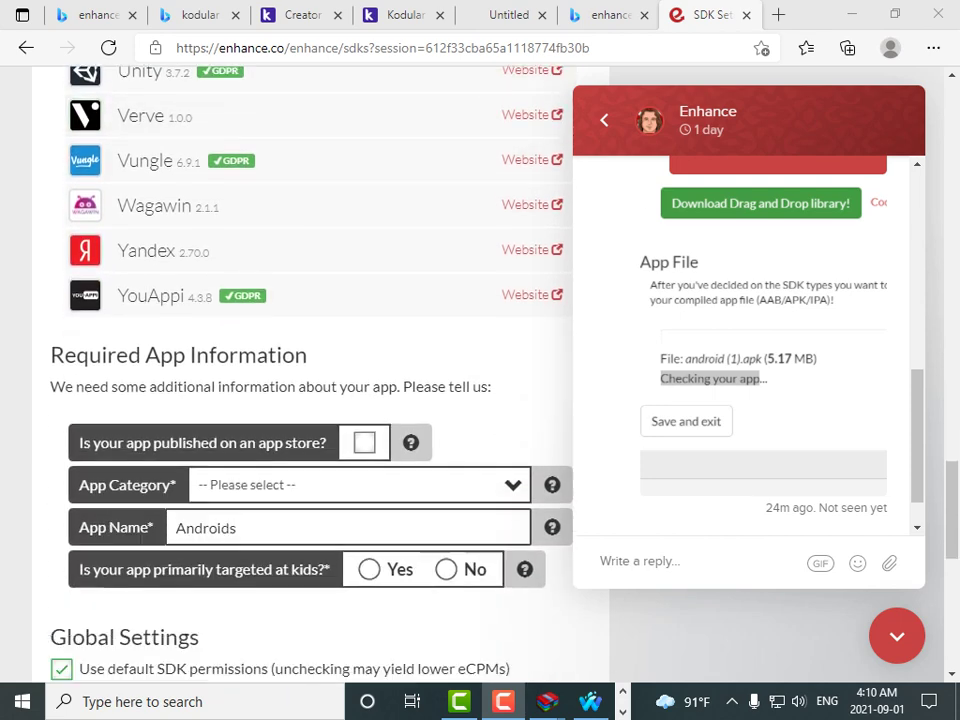
Answer No for kids, choose the Arts & Entertainment category, and continue to signing options.
scroll(310, 380, down, 3)
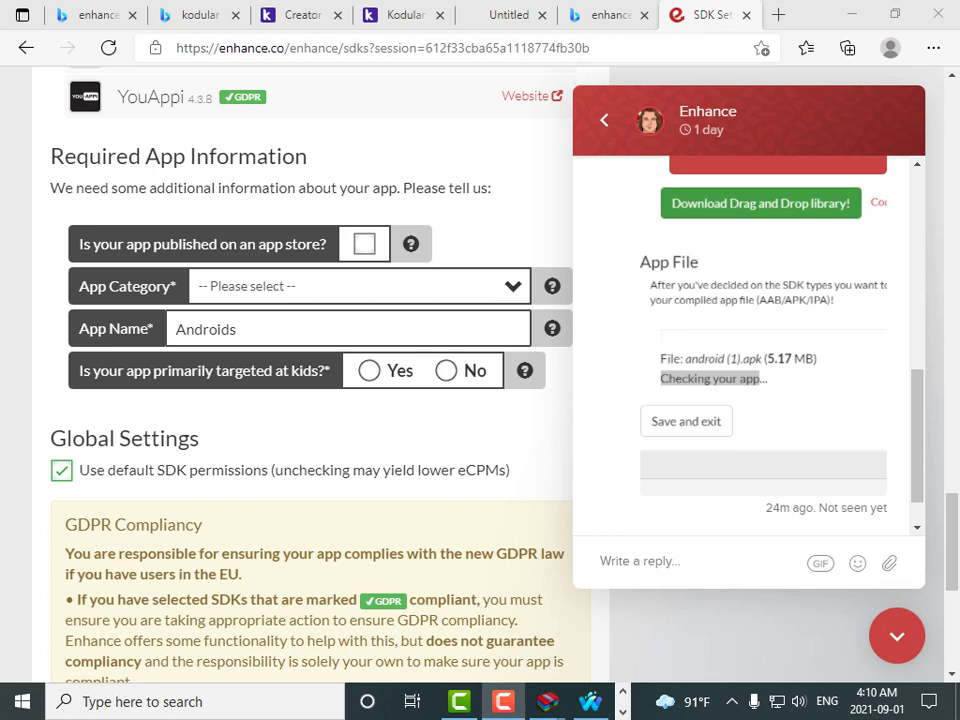
click(369, 370)
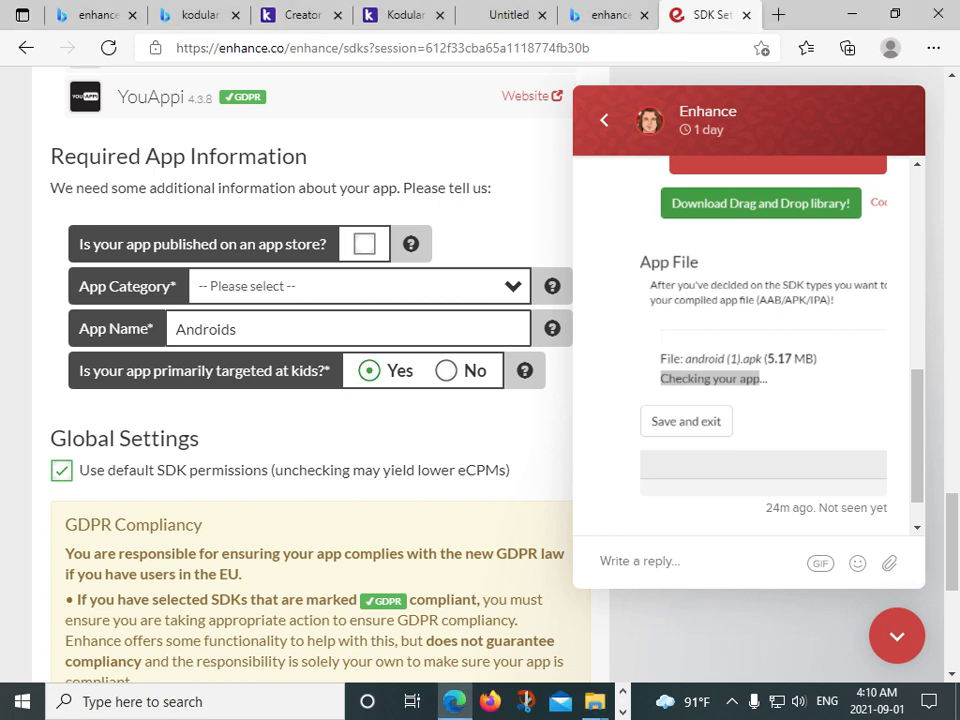
click(446, 370)
click(350, 286)
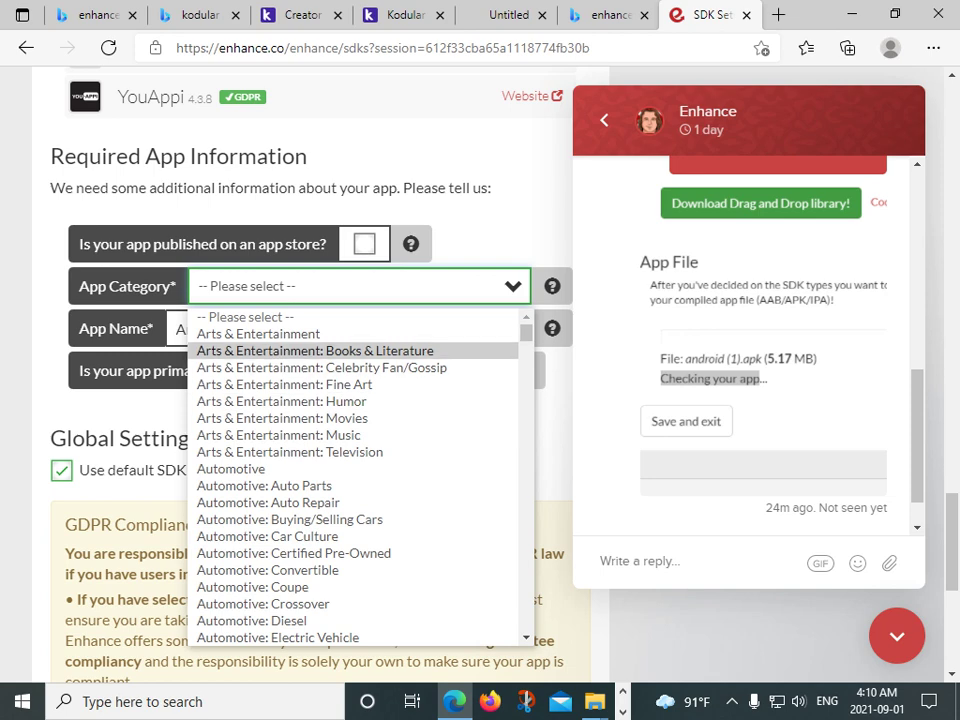
click(258, 334)
scroll(300, 400, down, 3)
scroll(300, 400, down, 1)
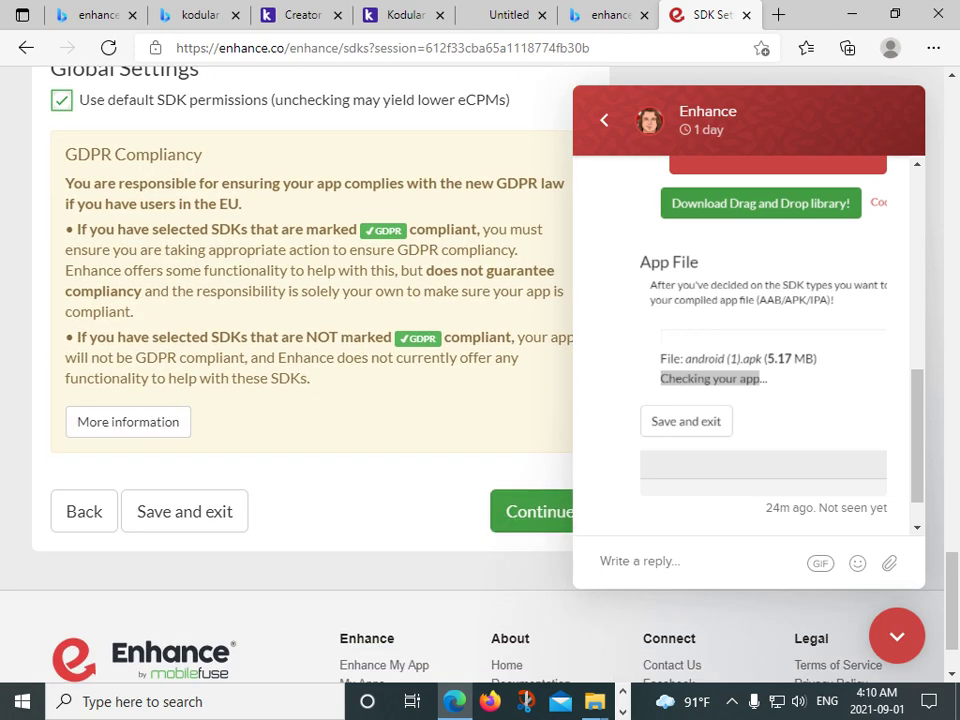
click(538, 511)
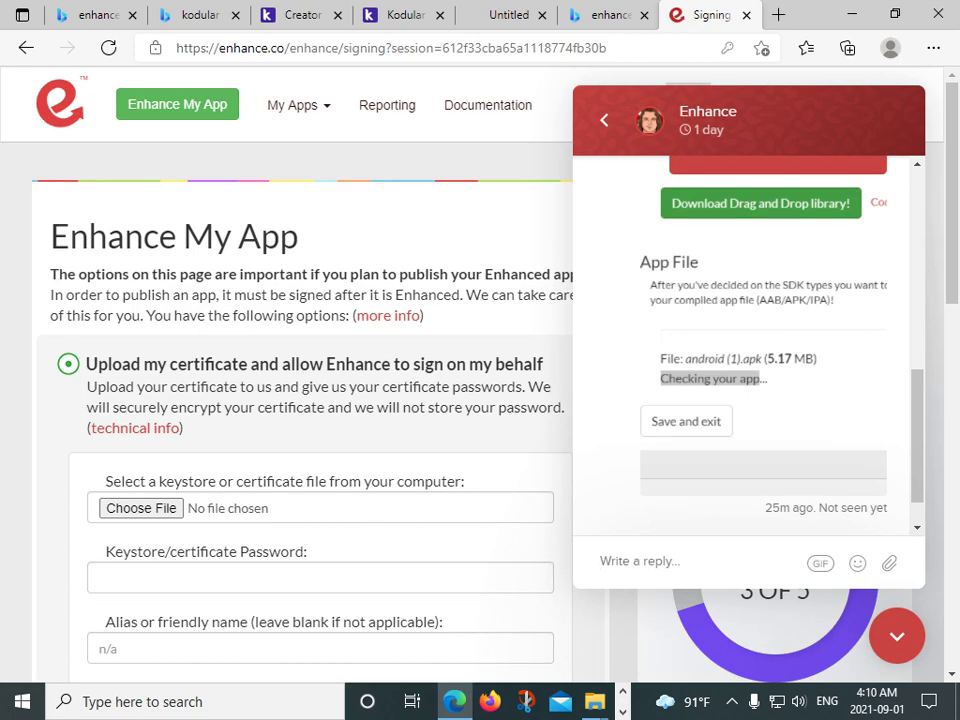
Review the signing options (V1 Jar Signature, version name 1.0), then return to Kodular Creator.
scroll(300, 400, down, 2)
scroll(300, 400, down, 2)
scroll(300, 400, up, 2)
scroll(300, 400, down, 3)
scroll(300, 400, down, 2)
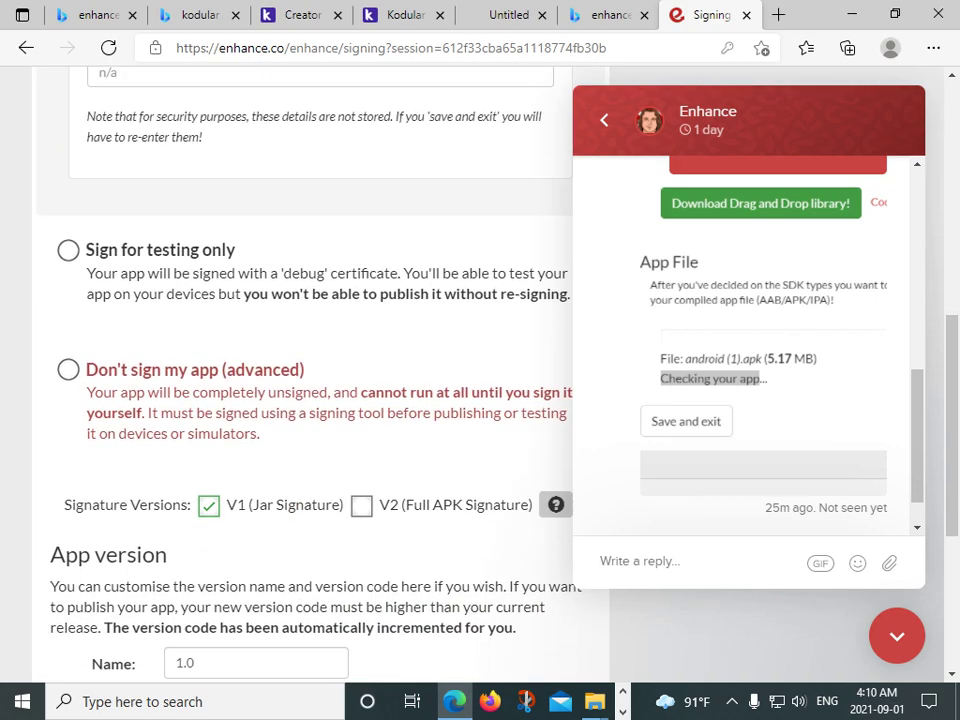
scroll(300, 400, up, 3)
scroll(300, 400, up, 1)
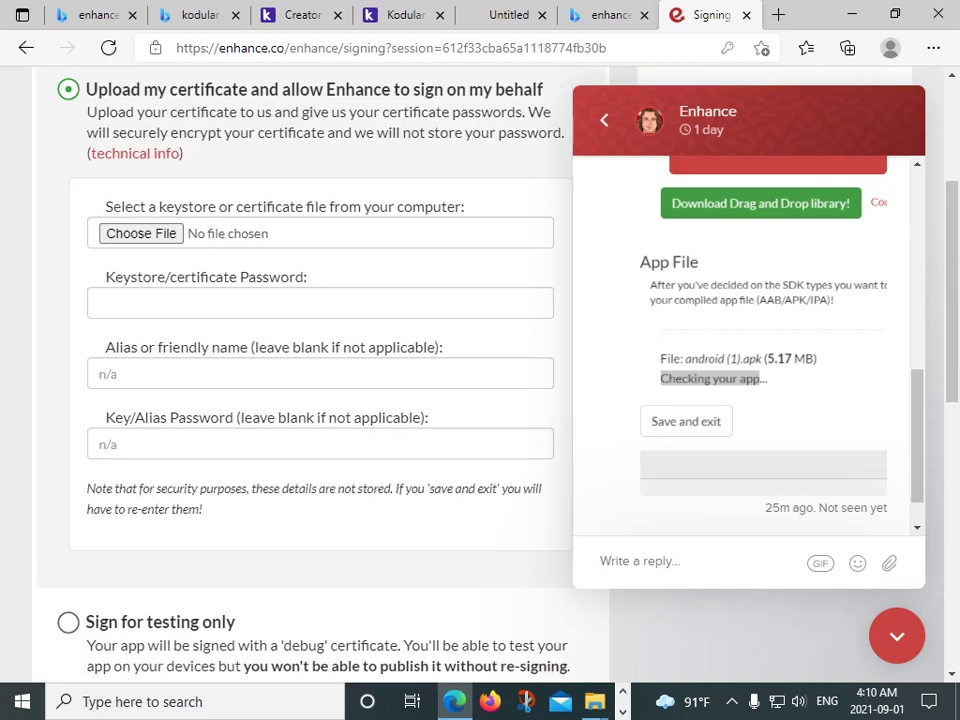
scroll(300, 400, up, 2)
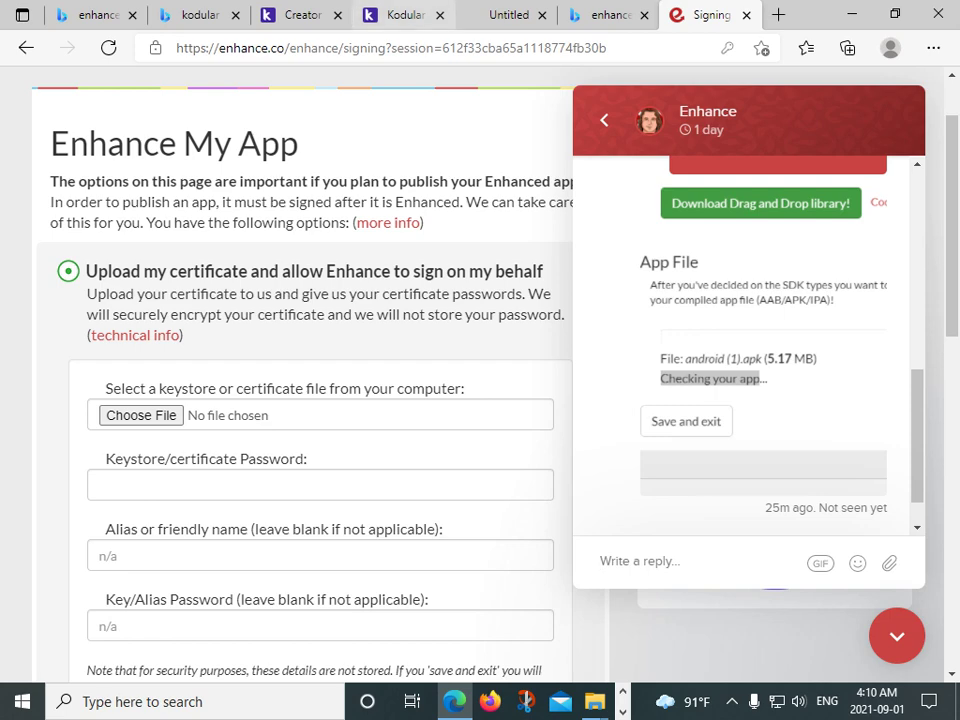
click(405, 15)
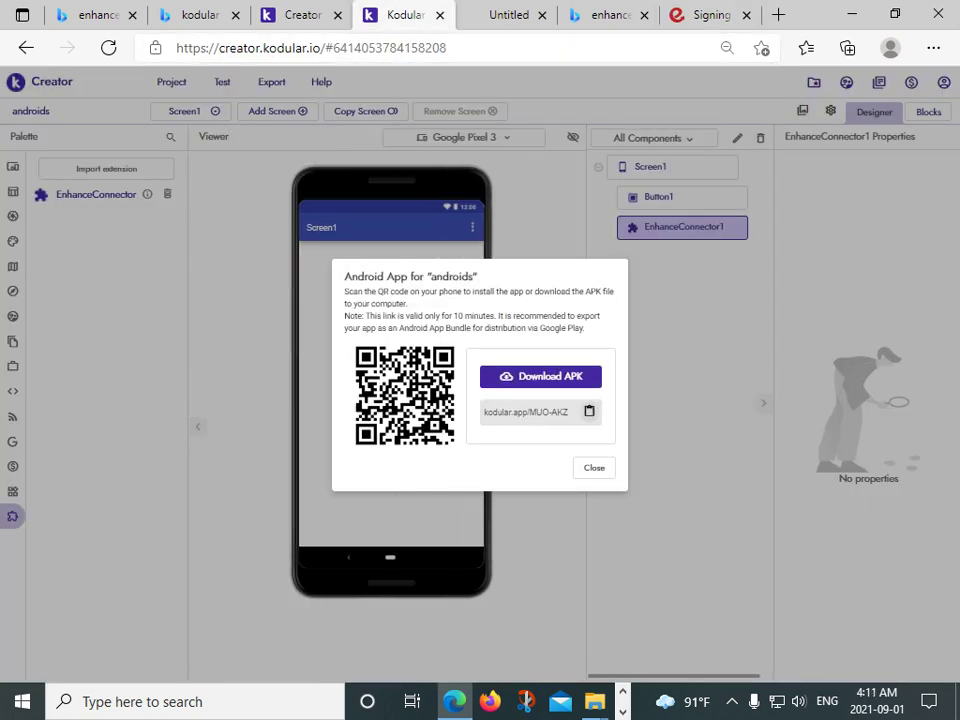
Export the project's keystore from Kodular Preferences, then return to Enhance's signing page.
click(594, 467)
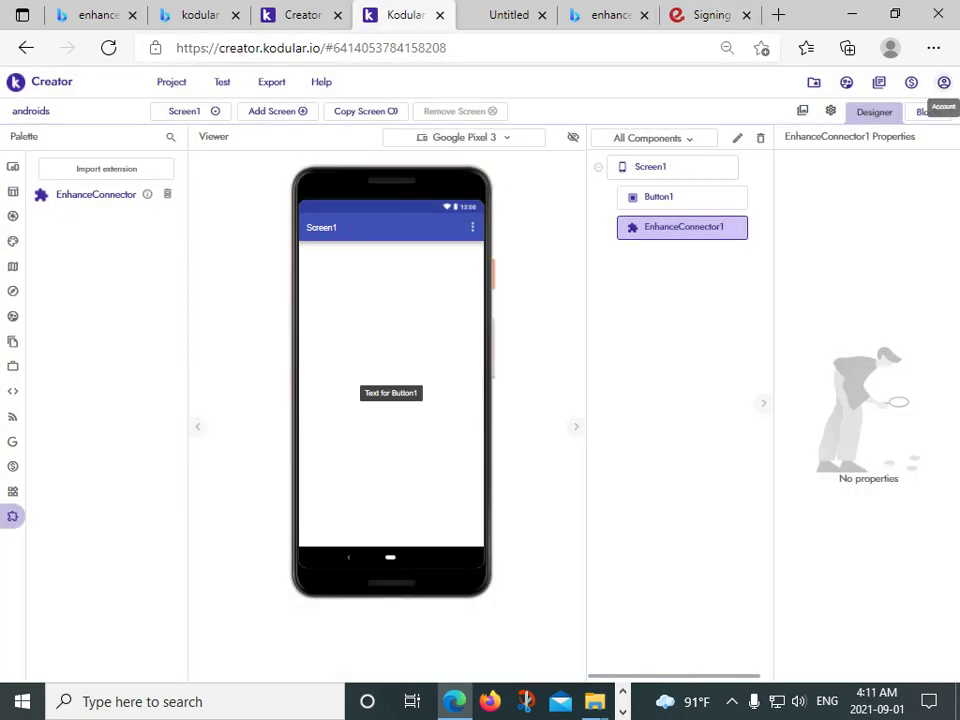
click(944, 82)
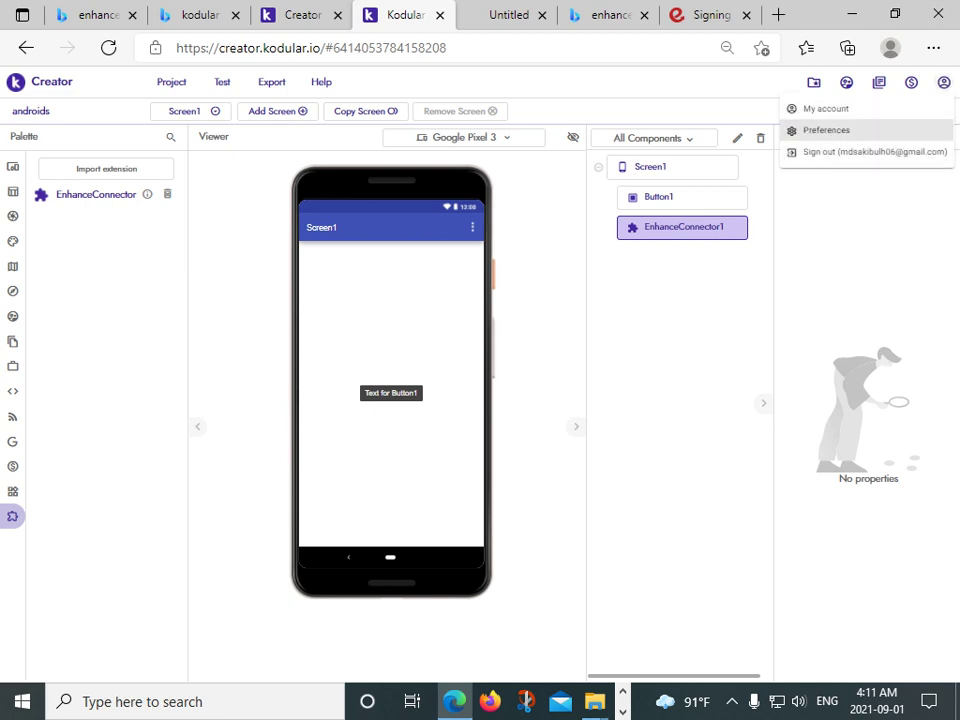
click(826, 130)
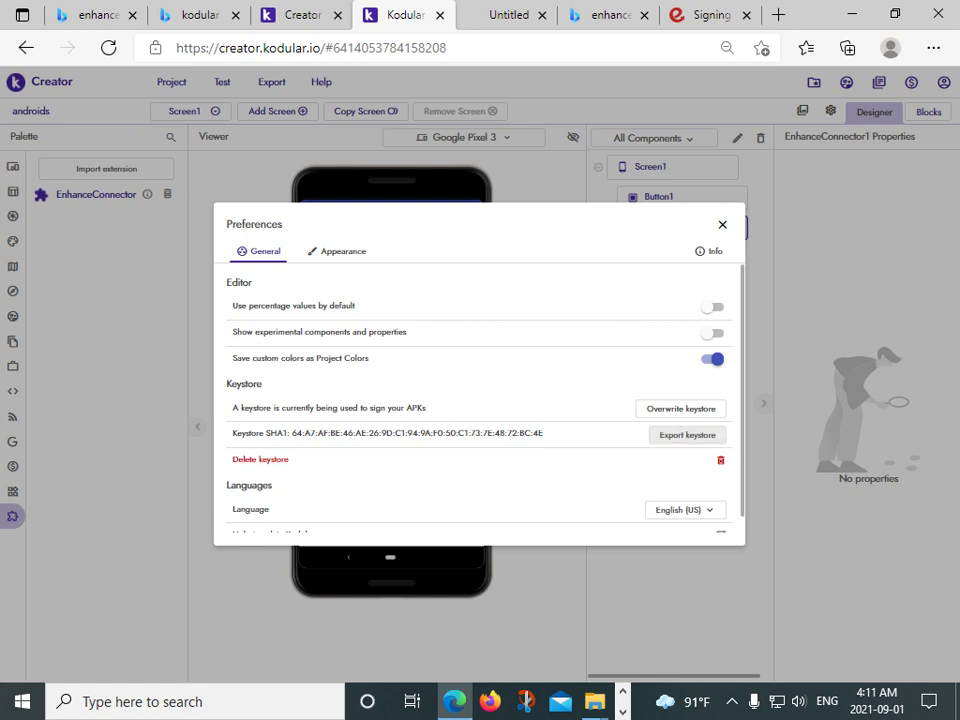
click(687, 434)
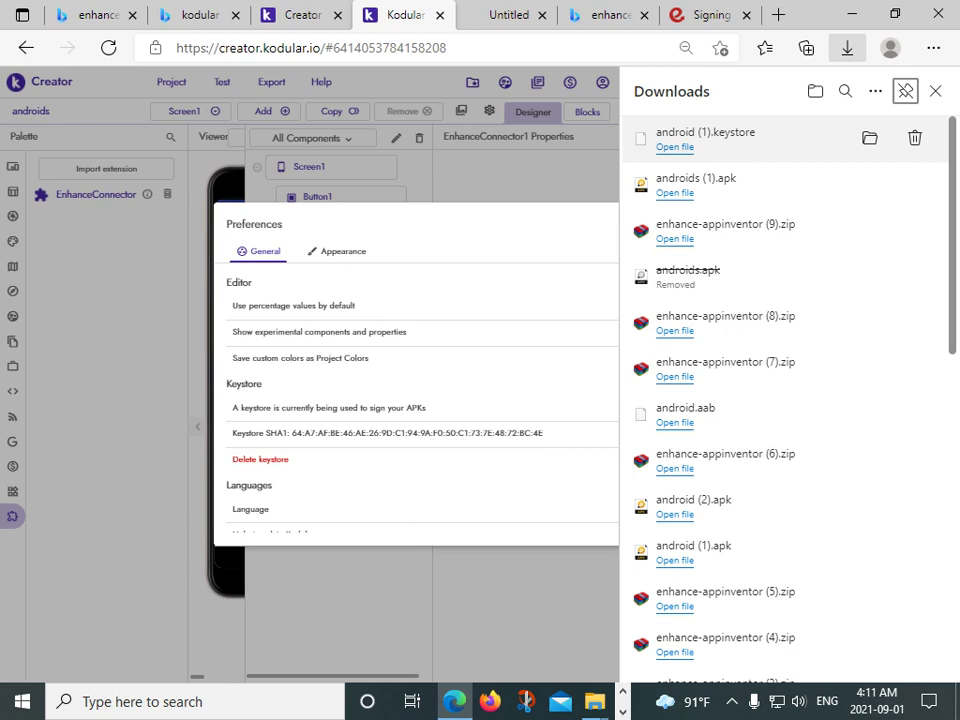
click(706, 15)
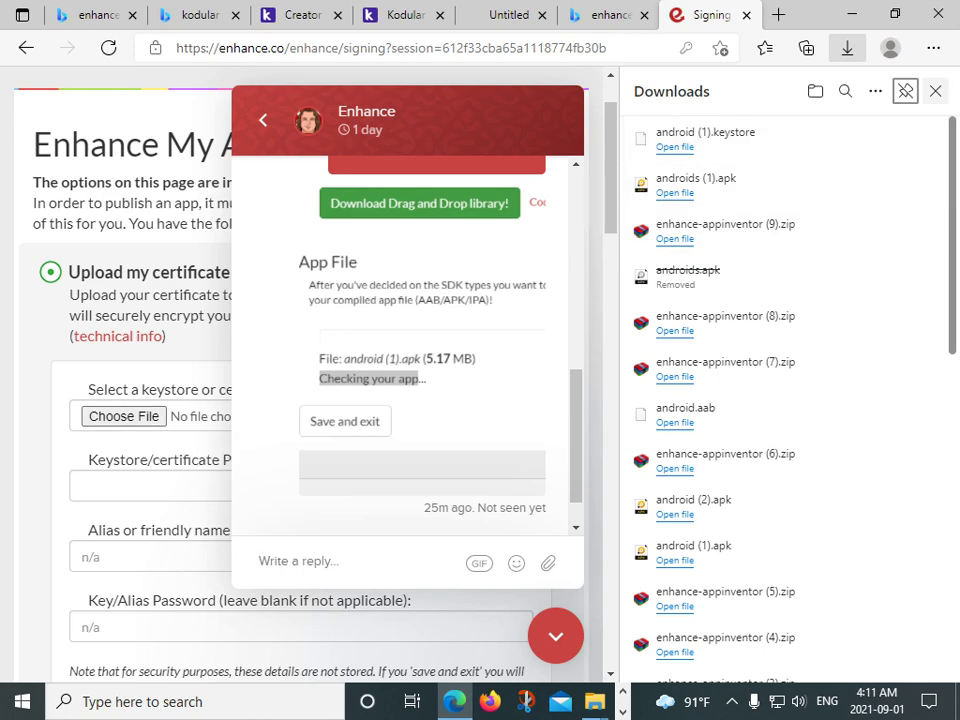
Upload android (1).keystore and fill its password from the saved entries.
click(935, 91)
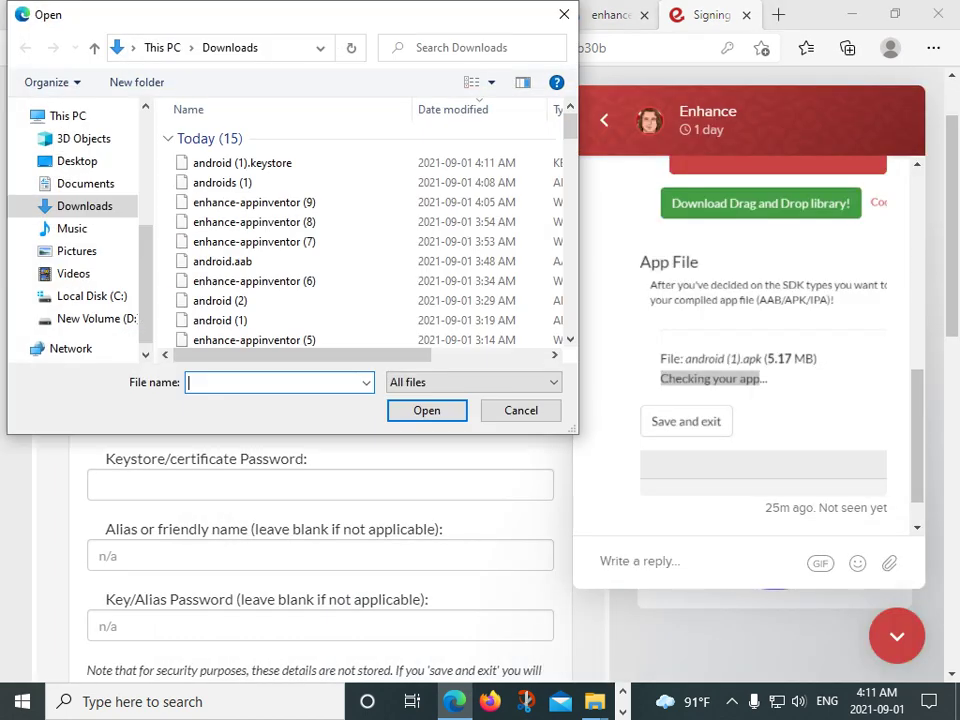
click(230, 162)
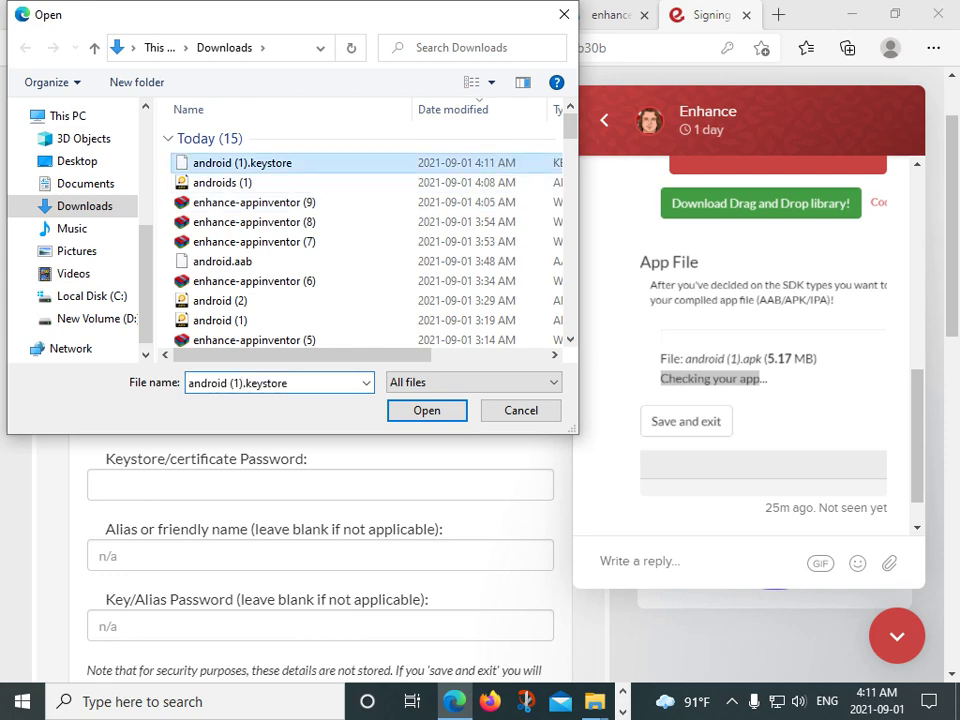
click(427, 410)
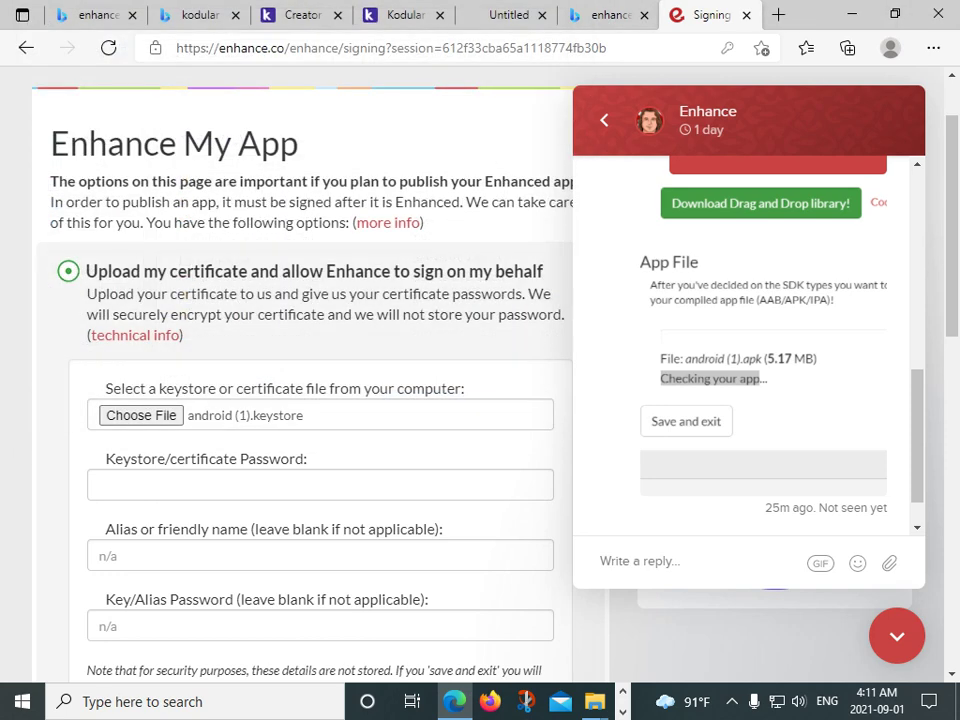
scroll(320, 400, down, 1)
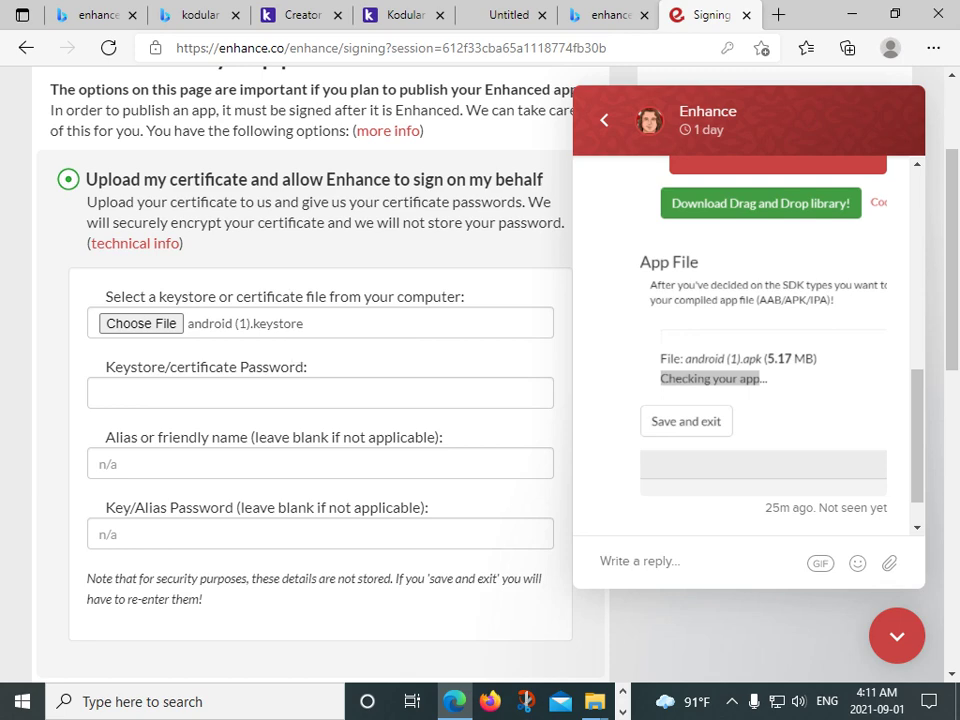
click(290, 393)
key(Down)
key(Down)
key(Up)
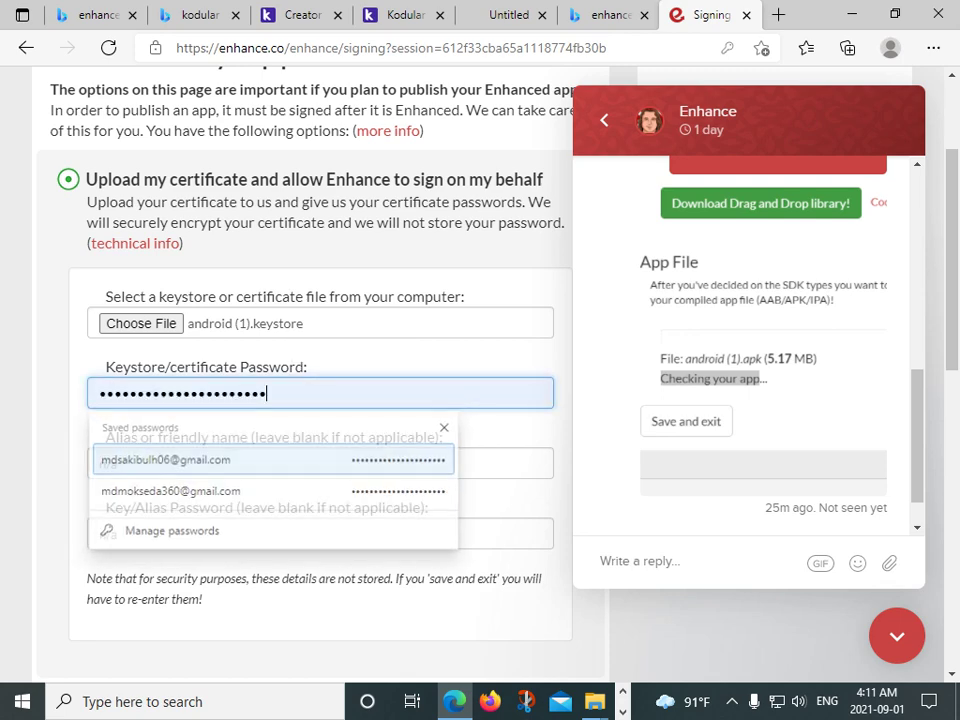
key(Return)
Select 'Sign for testing only' and start enhancing the app.
scroll(320, 400, down, 1)
scroll(320, 400, down, 3)
scroll(320, 400, down, 2)
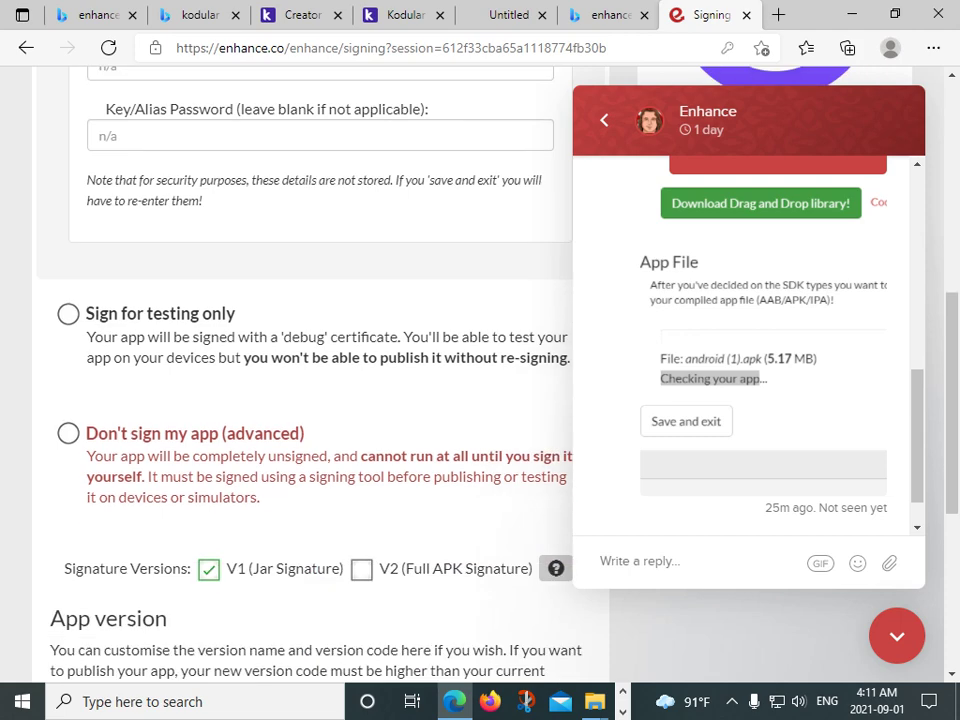
scroll(320, 400, down, 1)
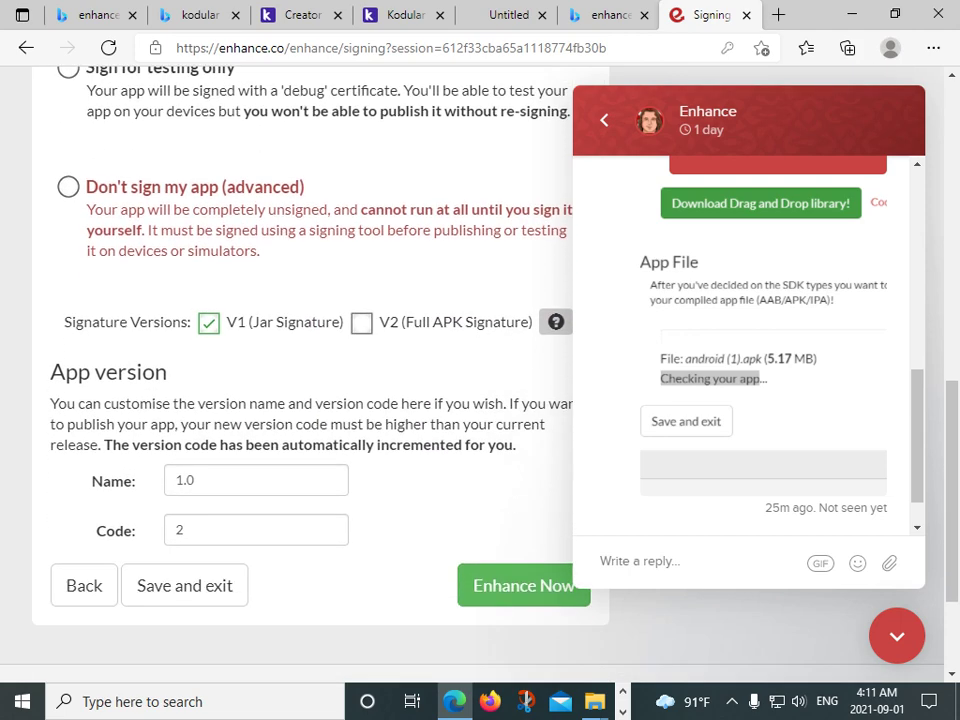
scroll(320, 400, up, 1)
scroll(320, 400, down, 3)
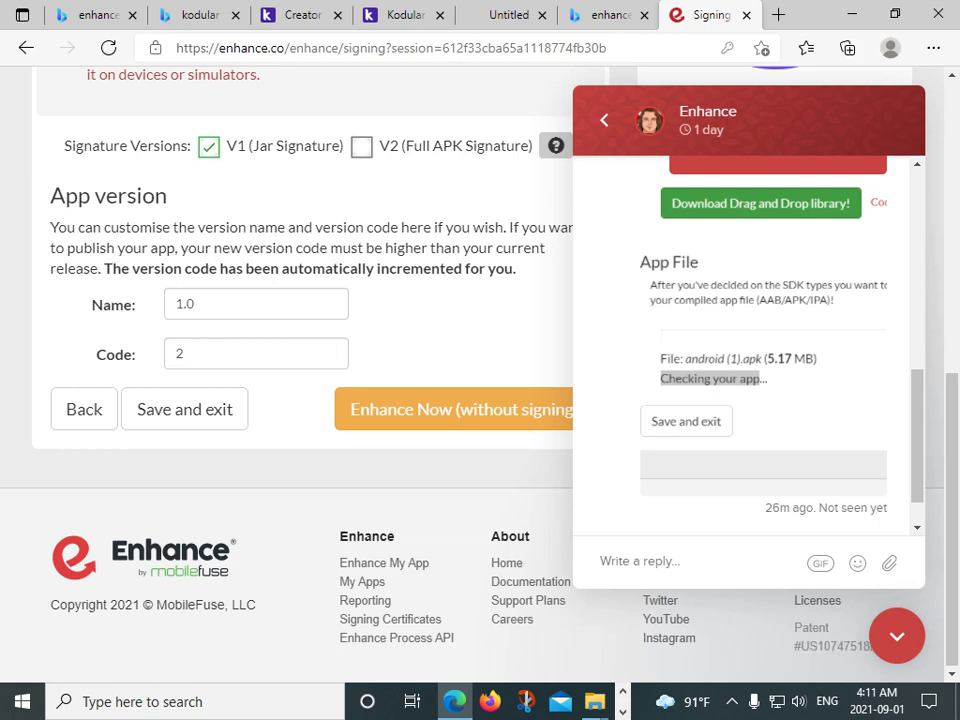
scroll(300, 400, up, 1)
scroll(300, 400, up, 4)
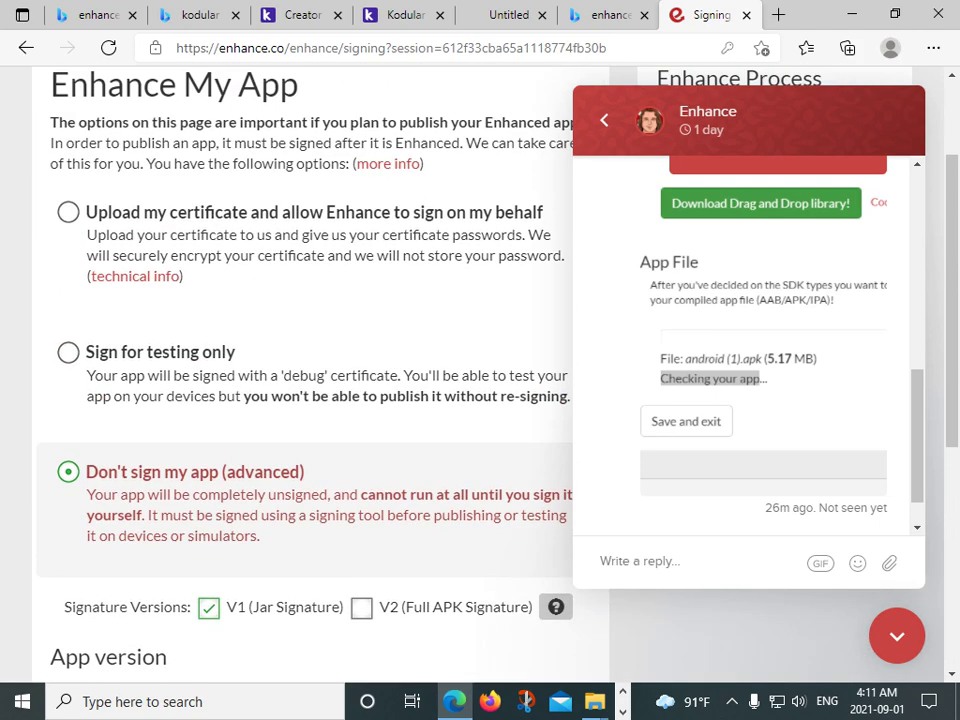
click(68, 352)
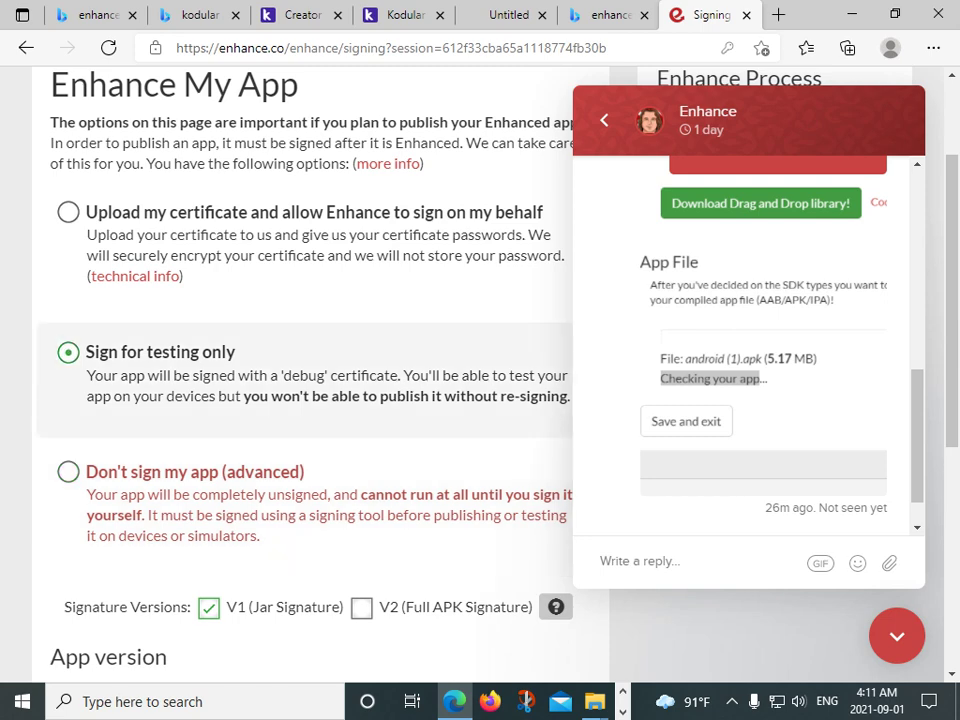
scroll(300, 400, down, 3)
scroll(300, 400, down, 2)
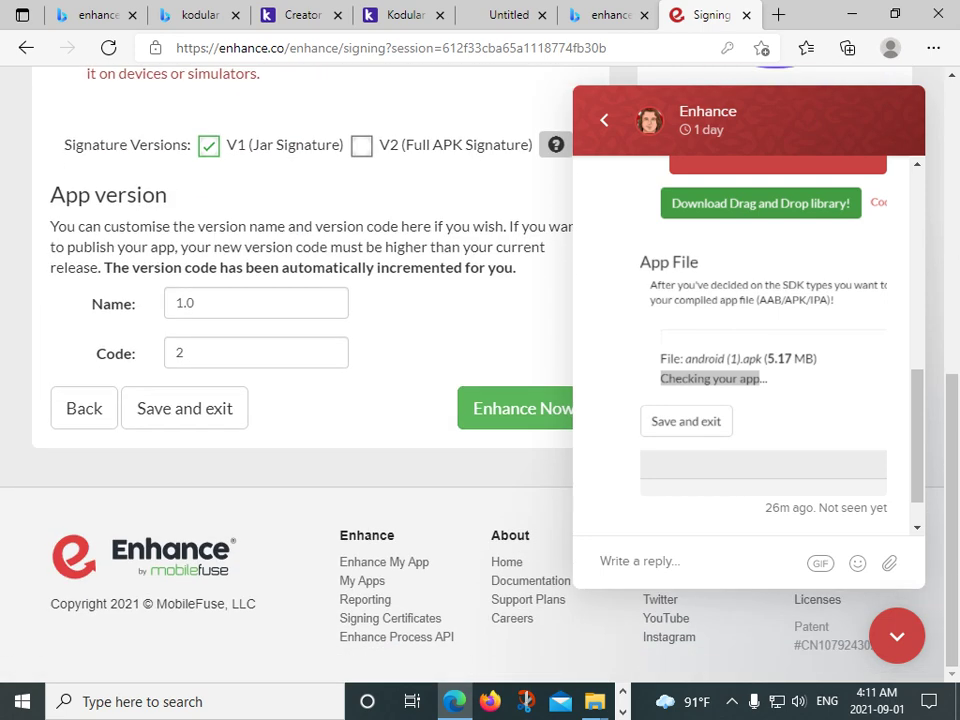
click(515, 408)
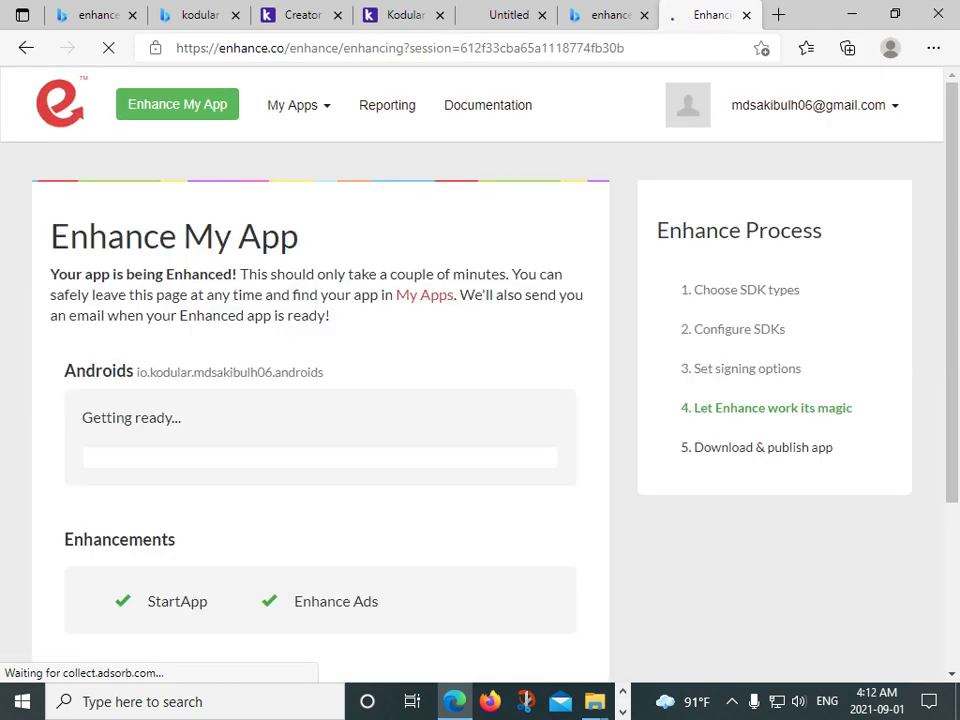
After enhancement completes, download the app as androids (1)-enhanced.apk.
scroll(480, 400, down, 1)
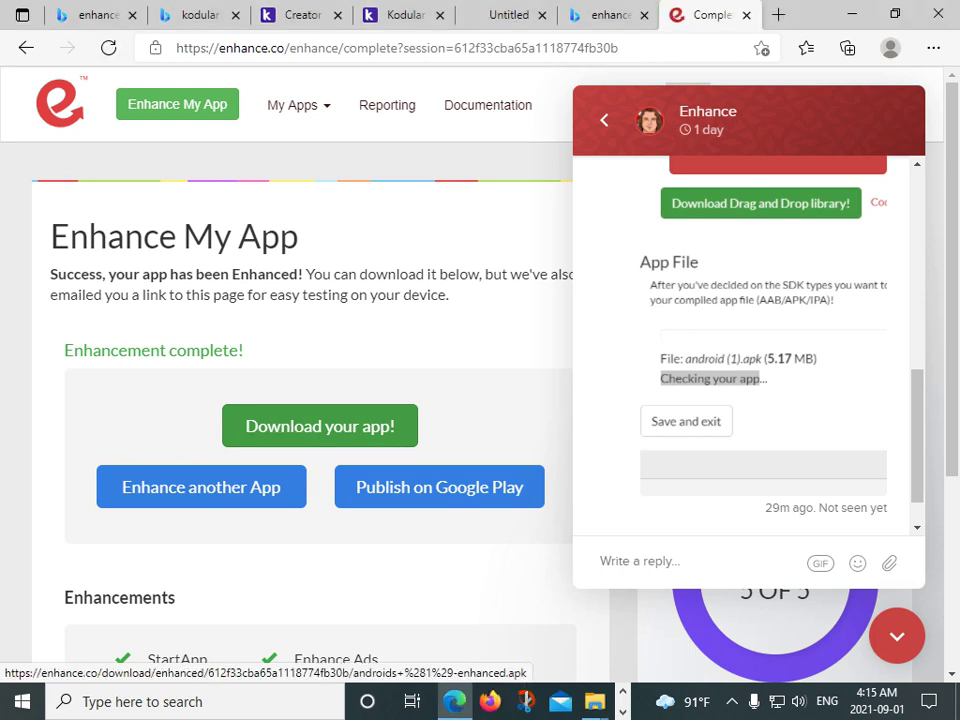
click(320, 426)
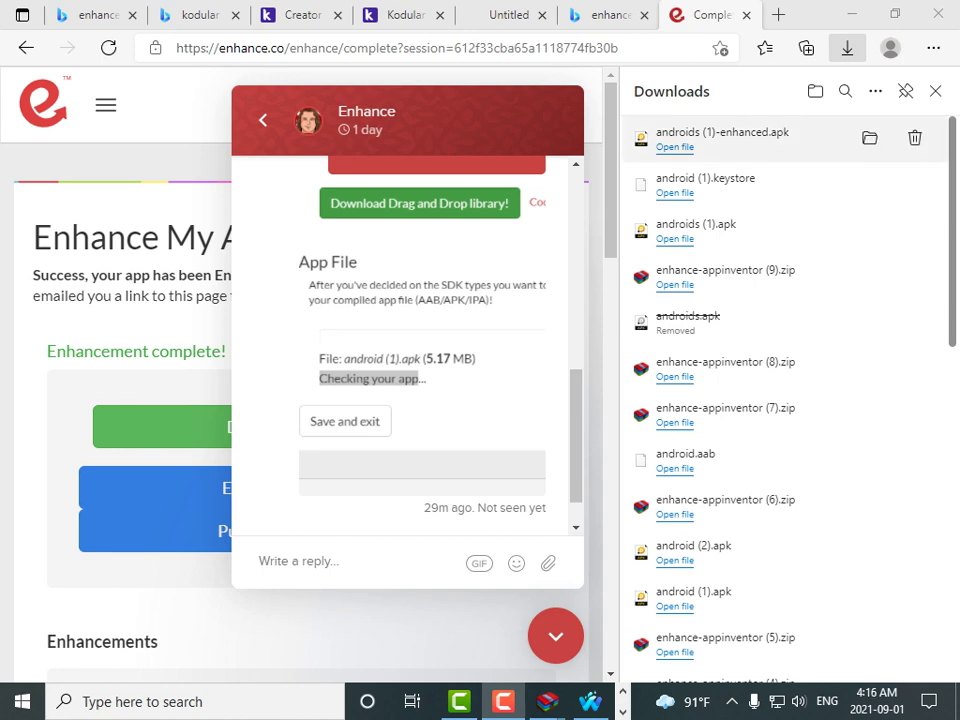
Open androids (1)-enhanced.apk from its Downloads folder with NoxPlayer.
click(869, 138)
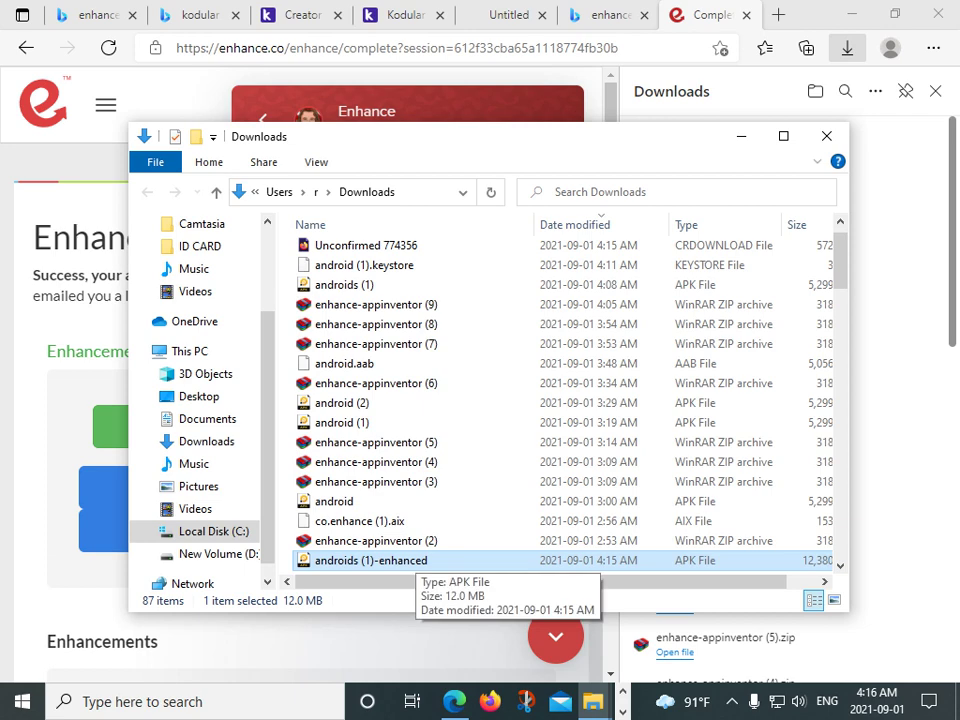
right_click(416, 558)
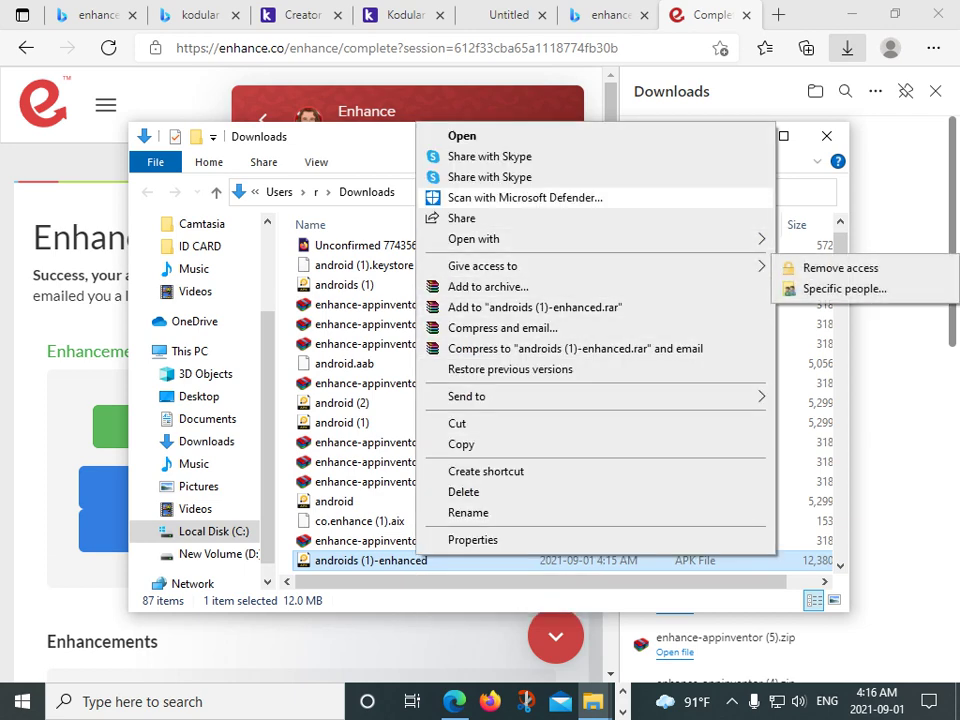
mouse_move(473, 239)
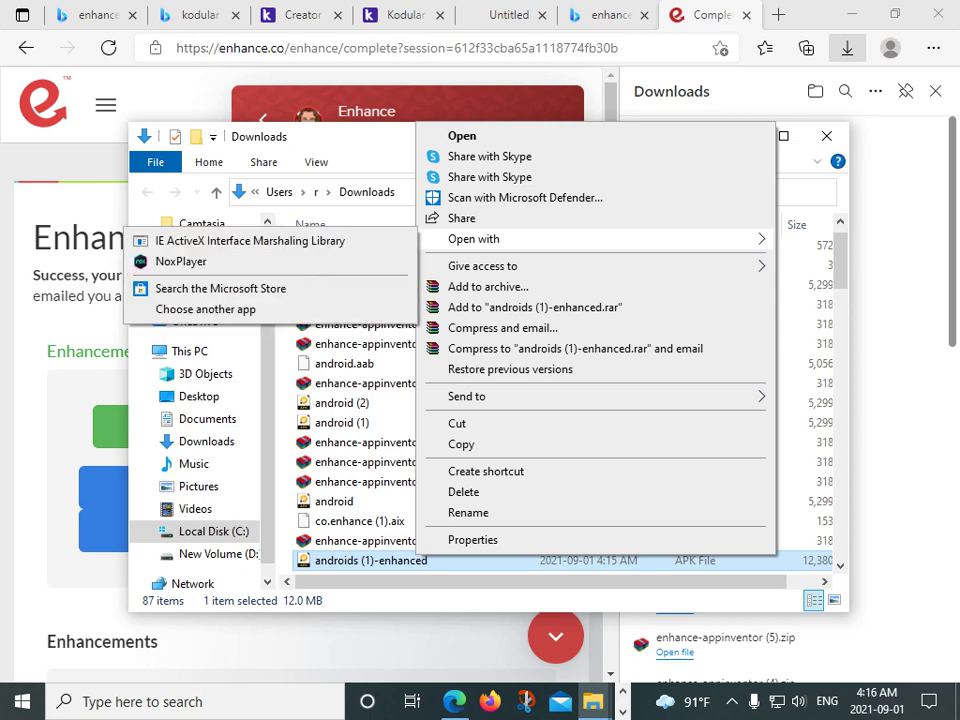
click(180, 261)
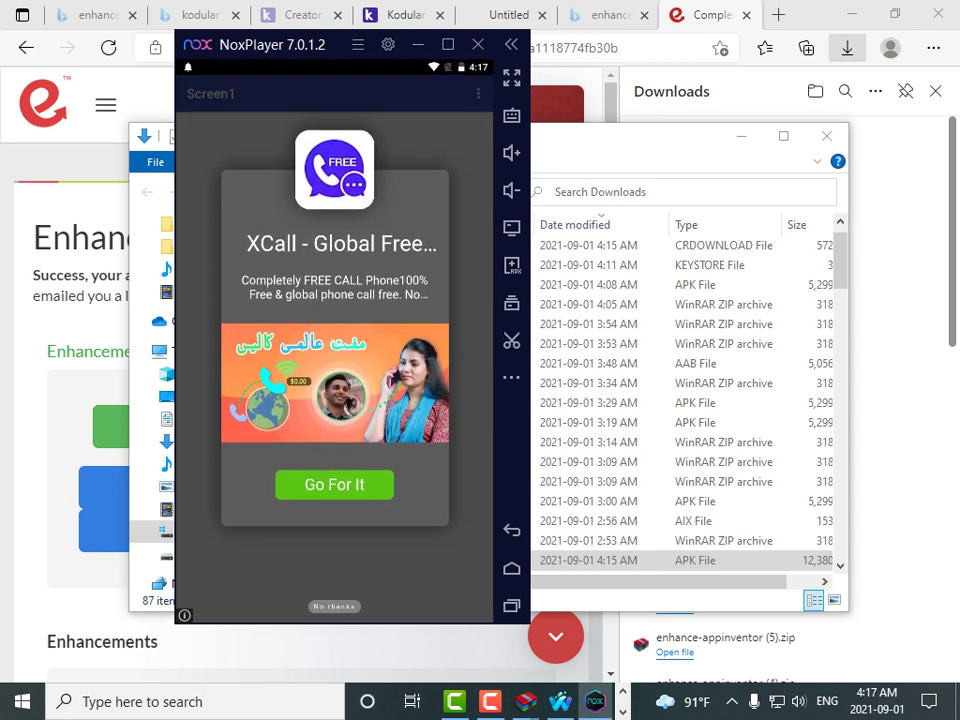
Dismiss each recurring XCall interstitial ad with the Nox back button or Esc until Screen1 appears.
click(511, 530)
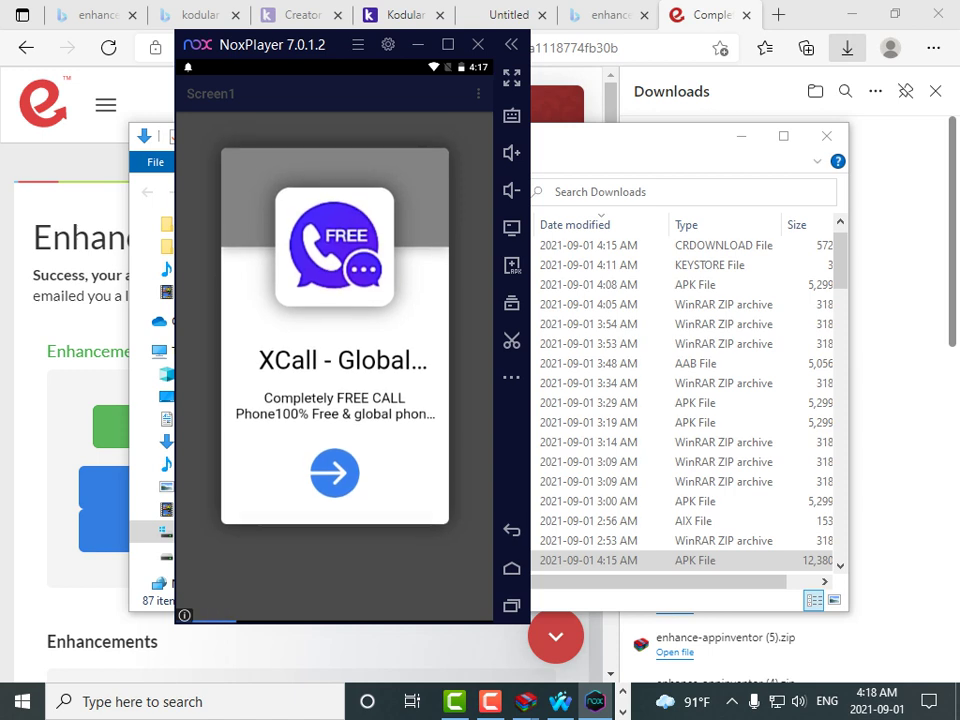
key(Escape)
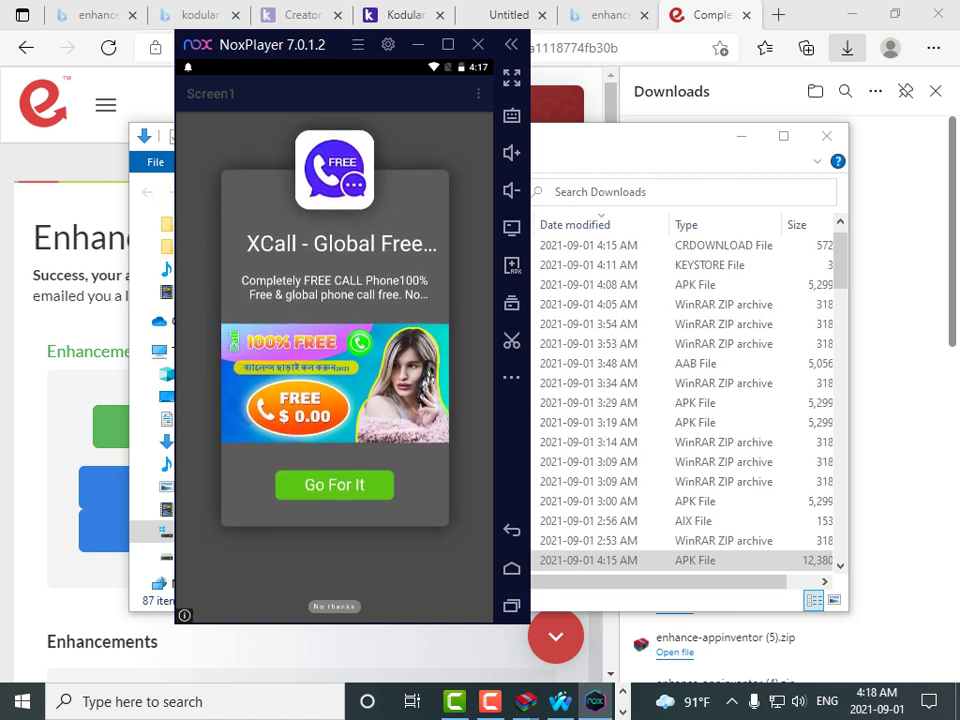
click(511, 530)
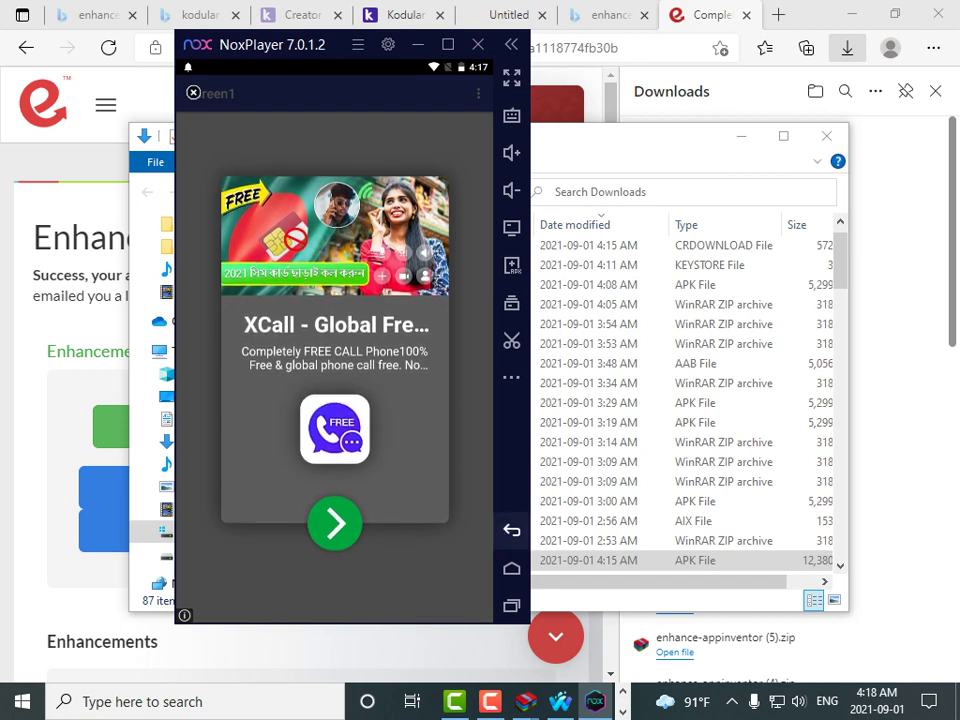
click(511, 530)
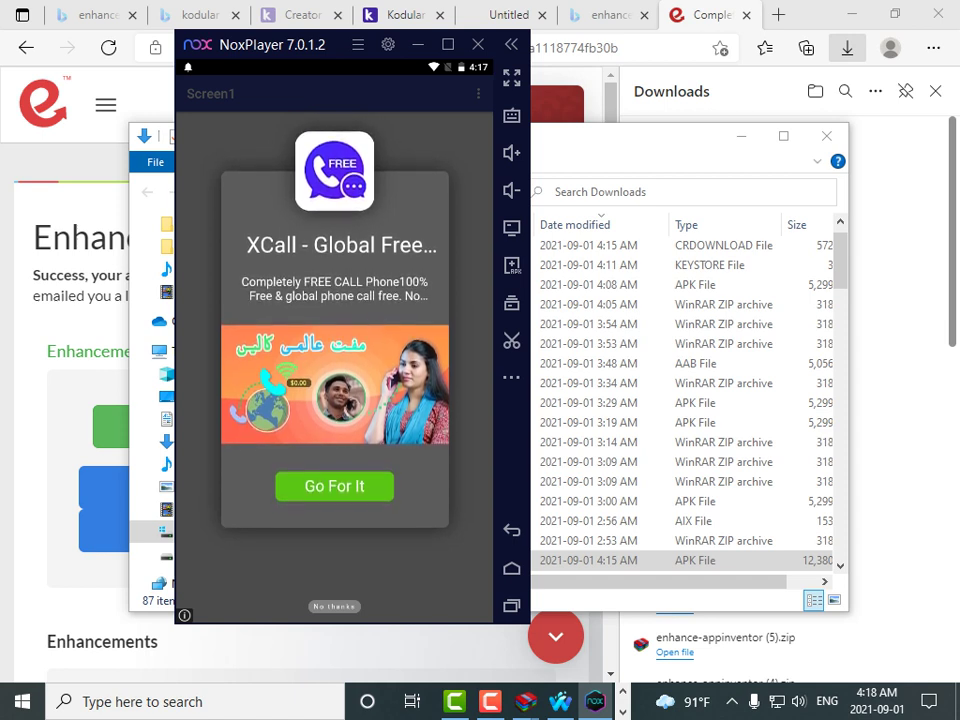
key(Escape)
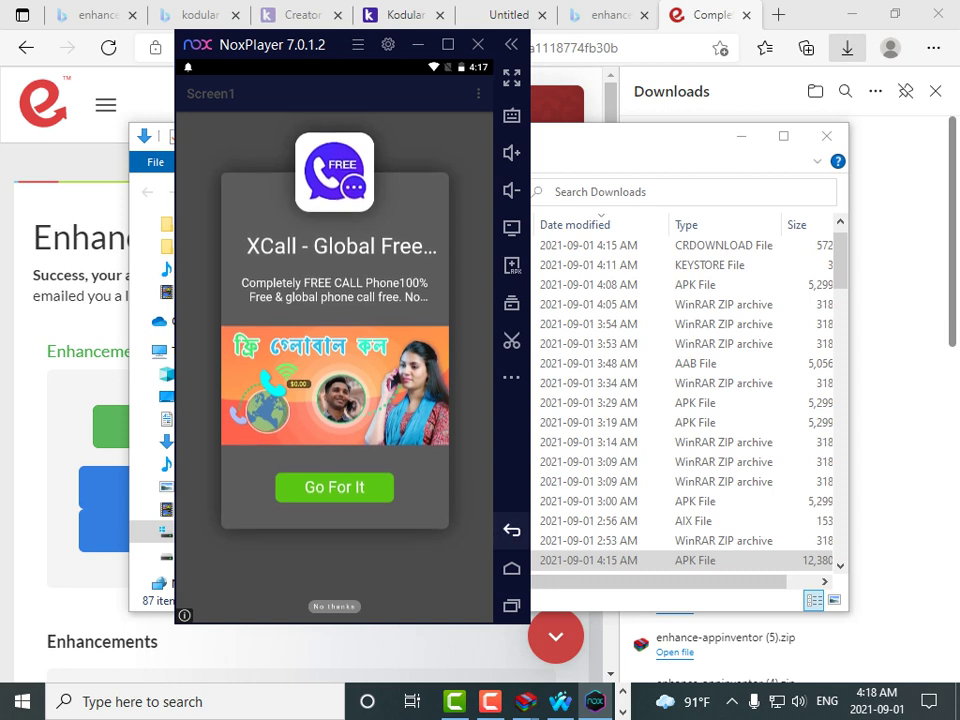
key(Escape)
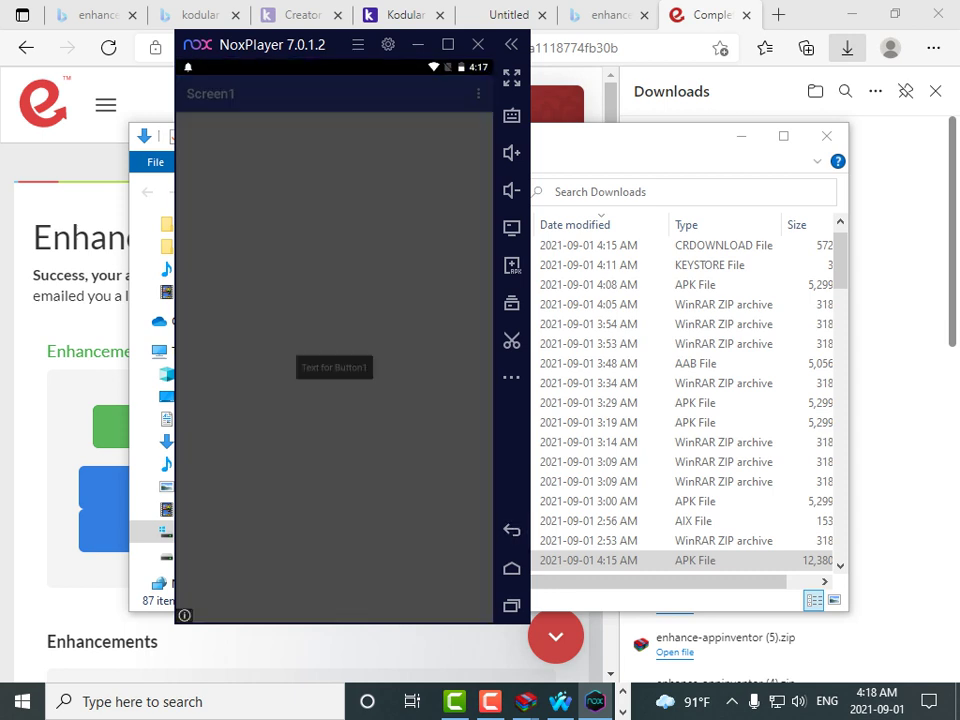